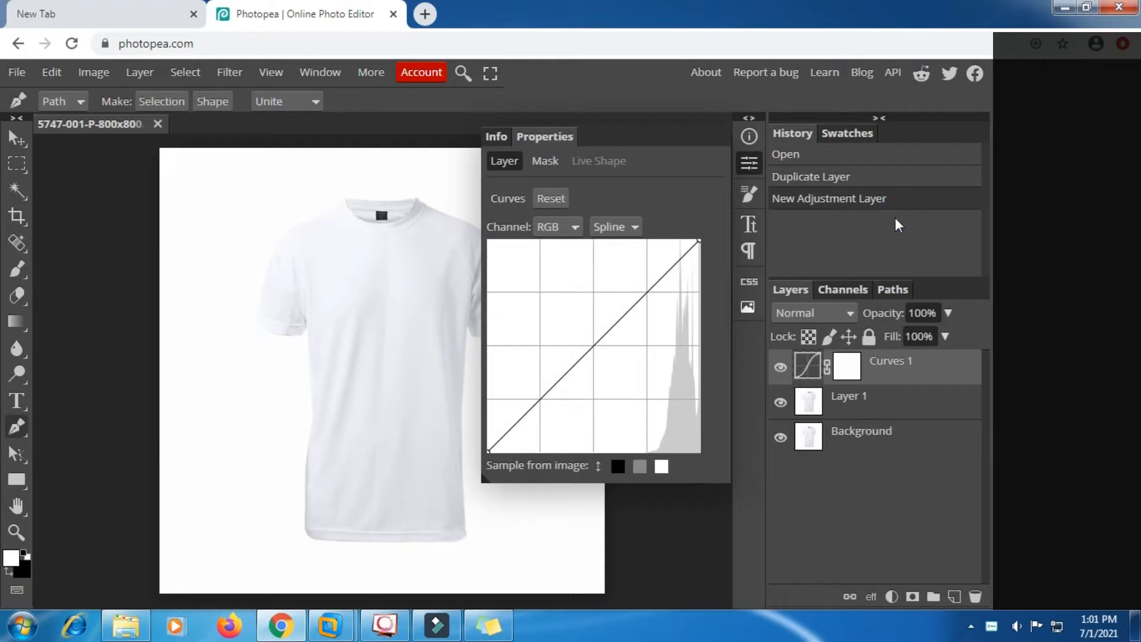
Step: Pull the Curves 1 RGB curve steeply down near the highlights to darken the shirt, and make Layer 1 the active layer
drag(595, 352, 685, 421)
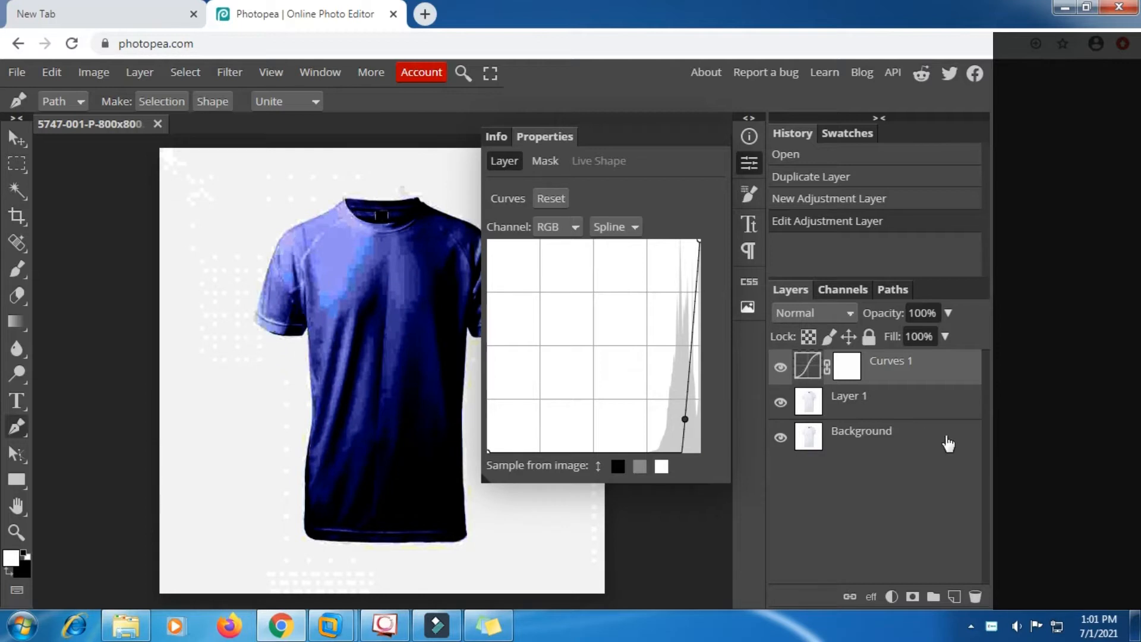
click(887, 405)
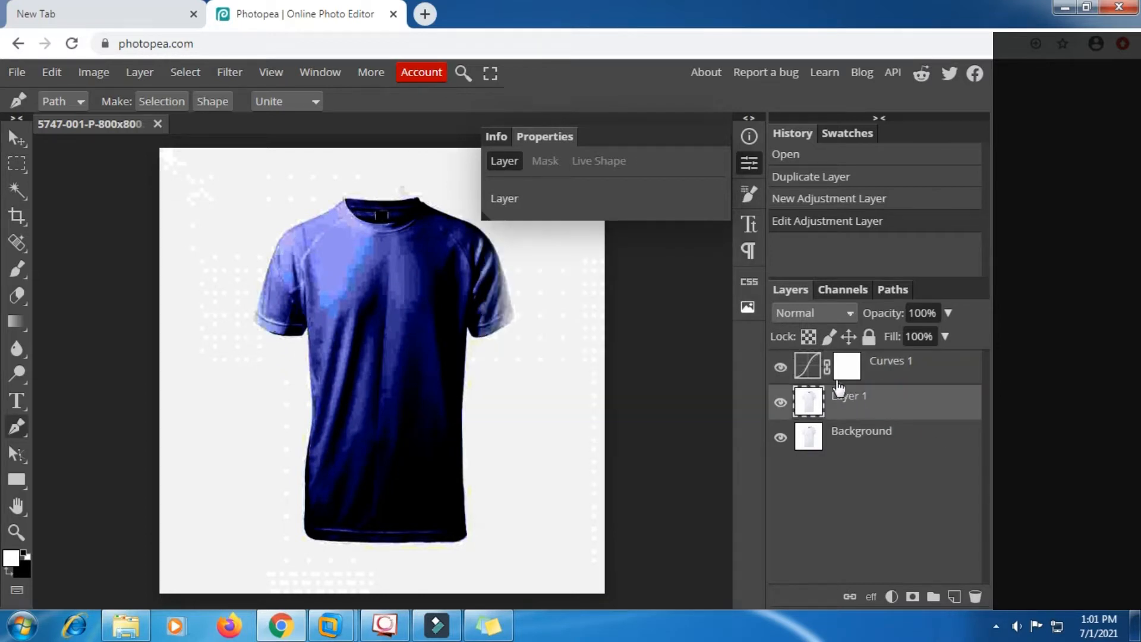
click(751, 162)
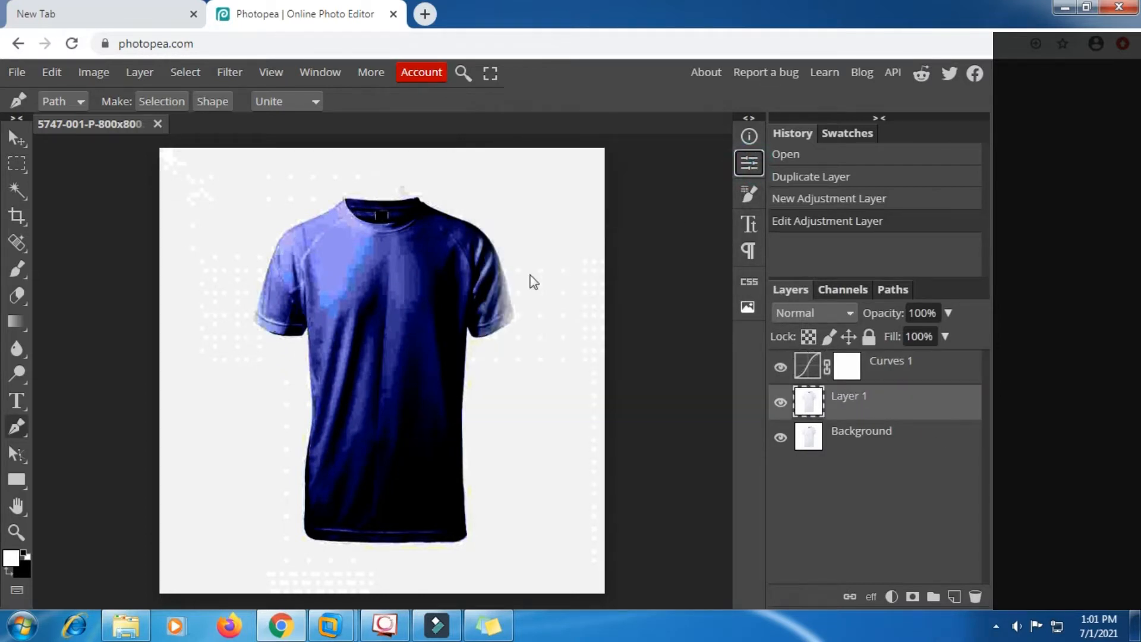
Step: Activate the Pen tool and set its drawing mode to Path
scroll(394, 351, up, 2)
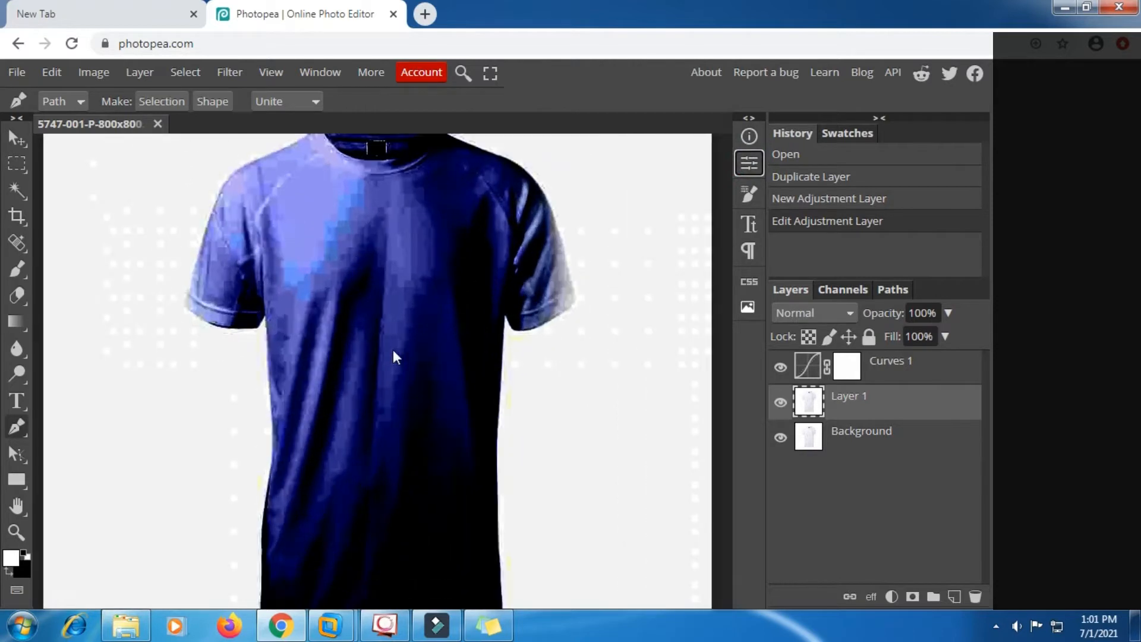
click(17, 138)
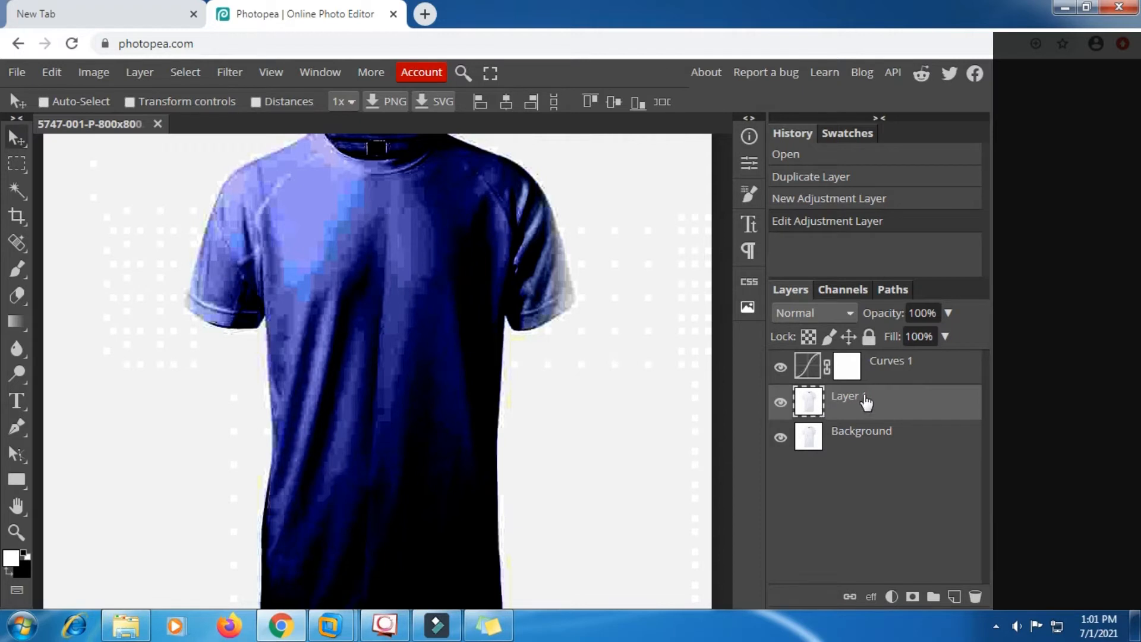
click(18, 426)
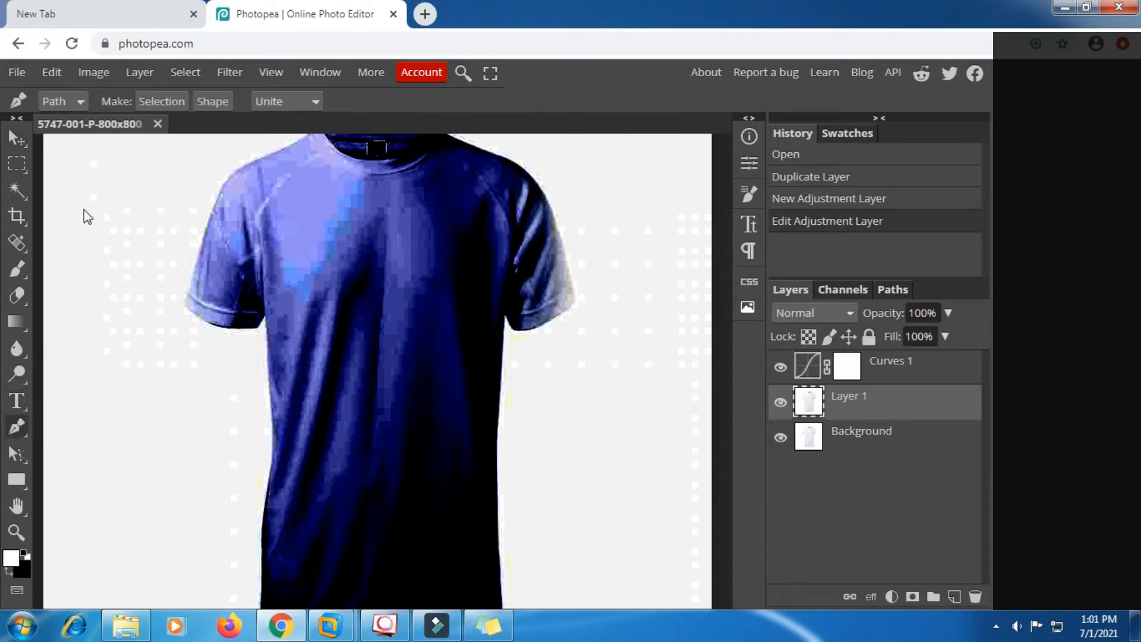
click(81, 102)
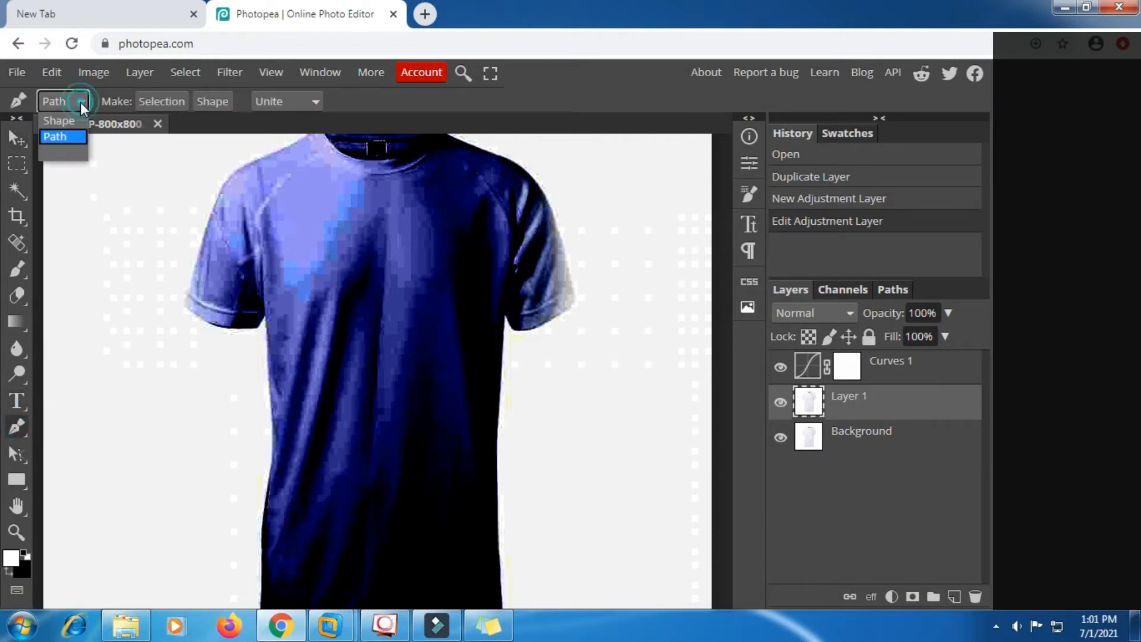
click(66, 136)
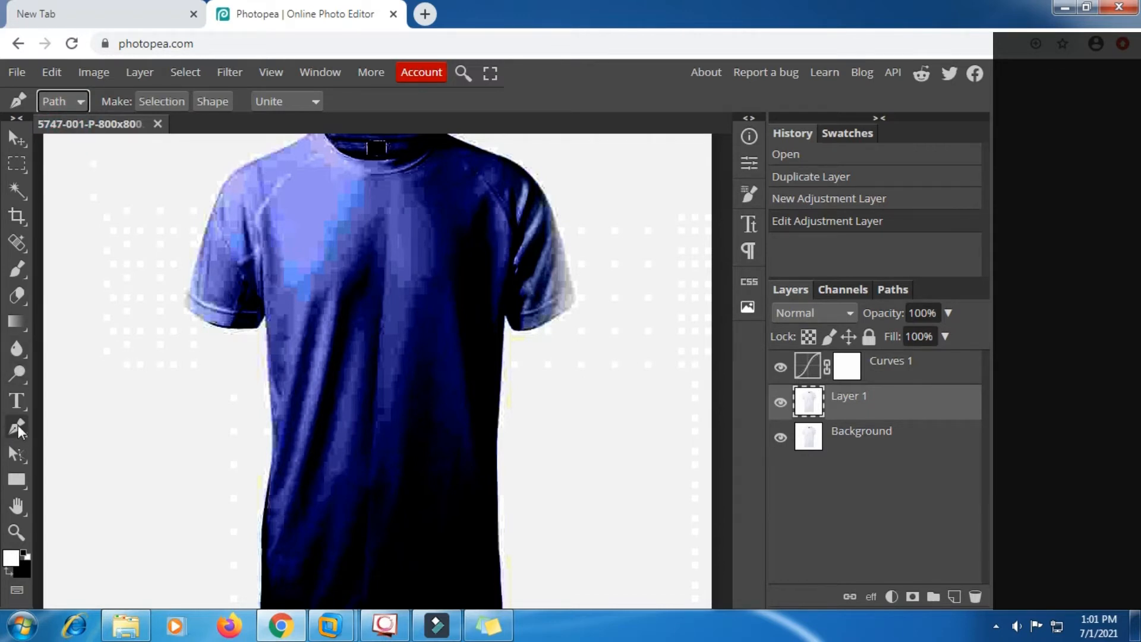
Step: Start the shirt outline path with an anchor point at the left tip of the collar, discarding the first misplaced point
scroll(263, 194, up, 2)
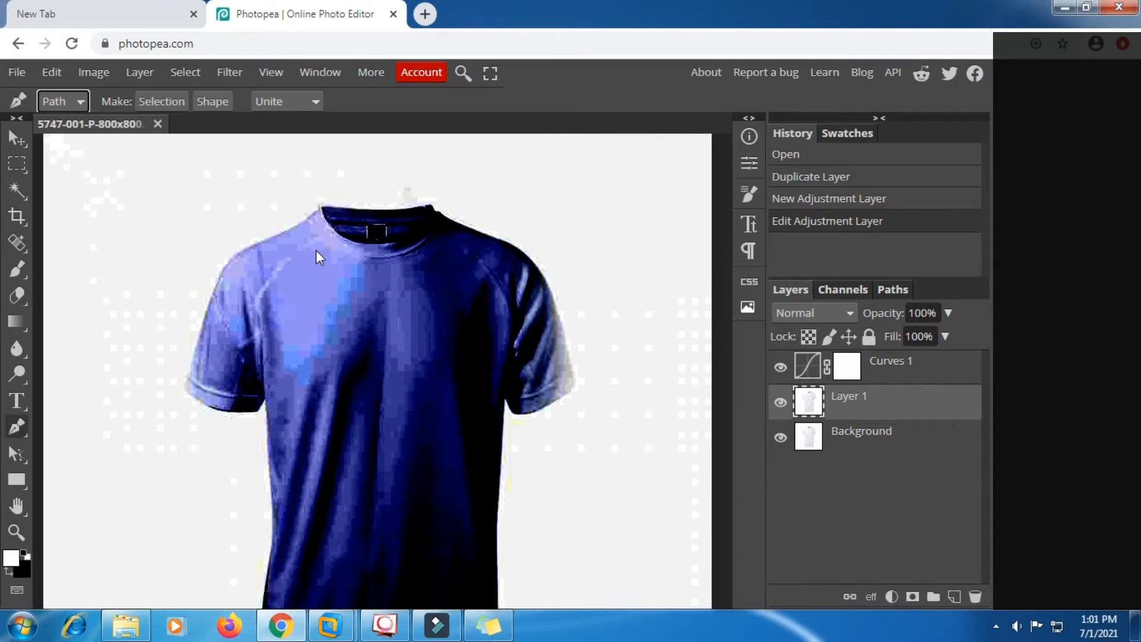
scroll(316, 253, up, 2)
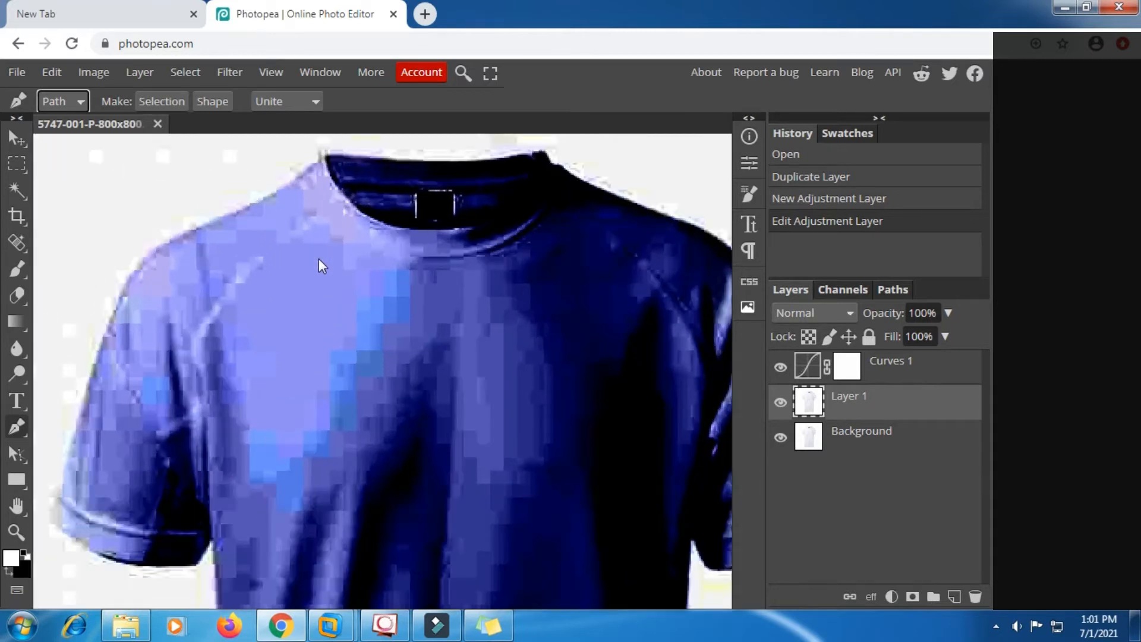
click(323, 151)
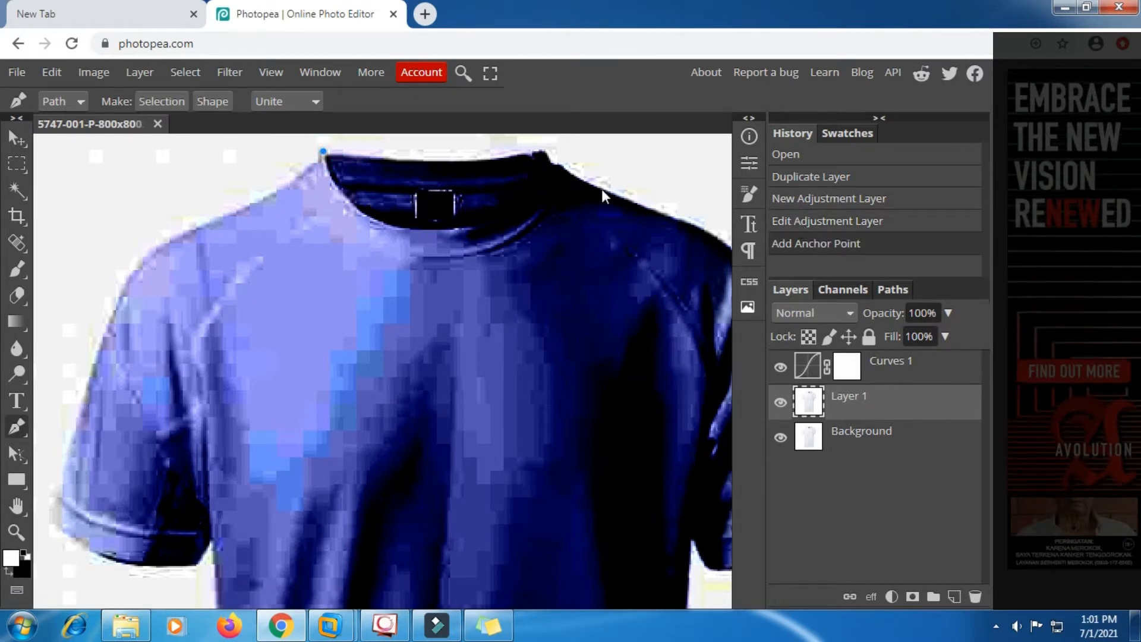
click(827, 225)
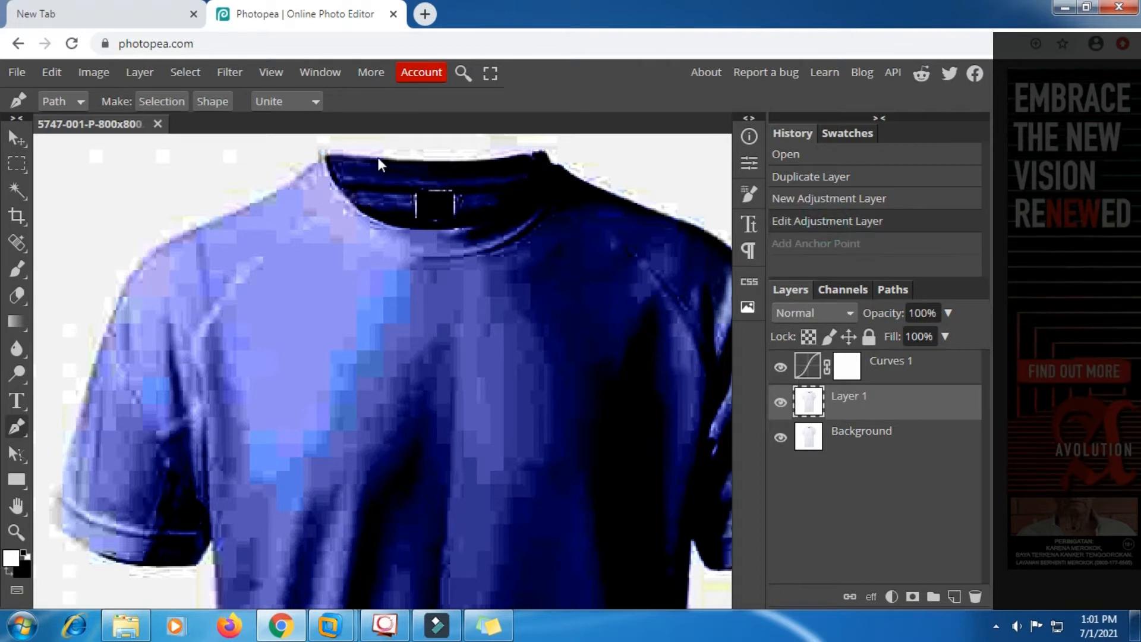
scroll(309, 172, up, 2)
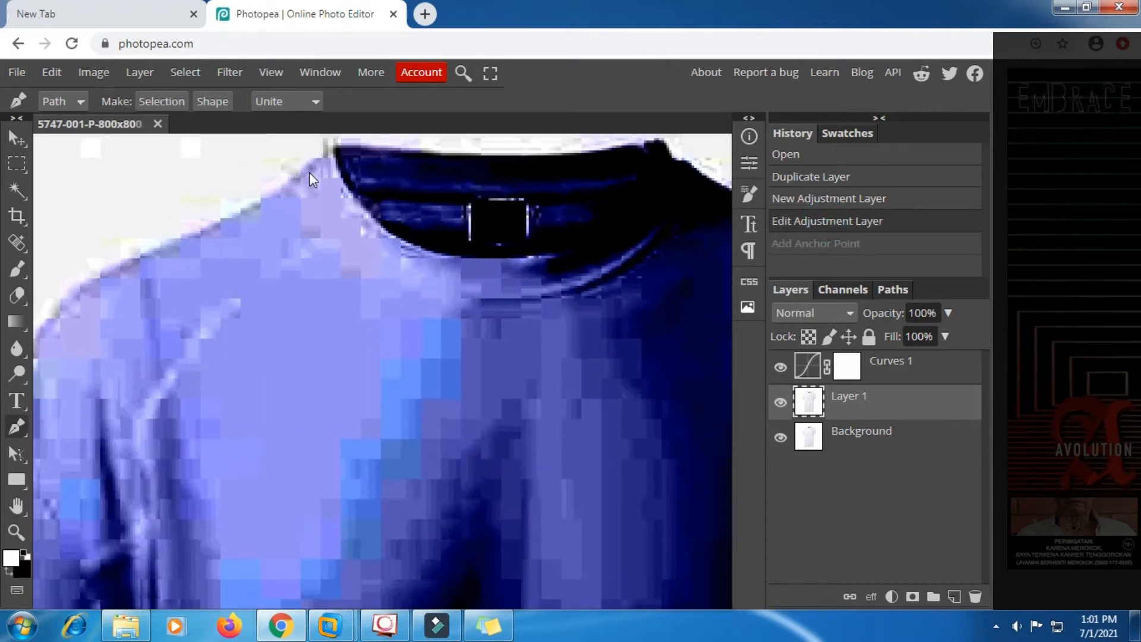
click(330, 147)
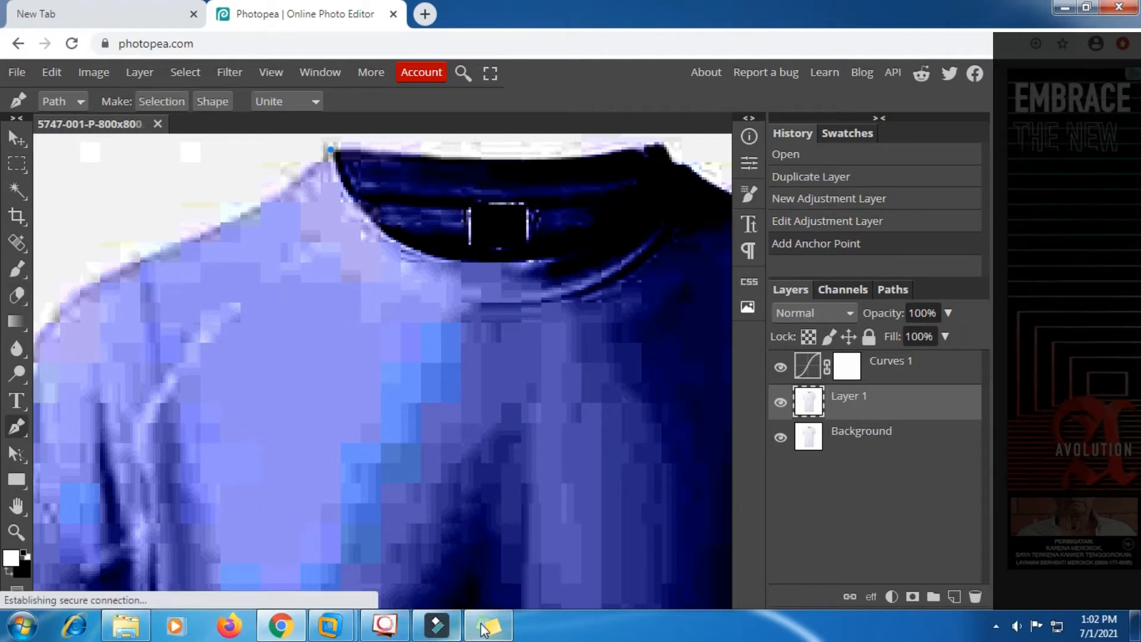
Step: Check the sticky note's instruction on curved points and add a curved anchor point partway along the left shoulder
click(501, 627)
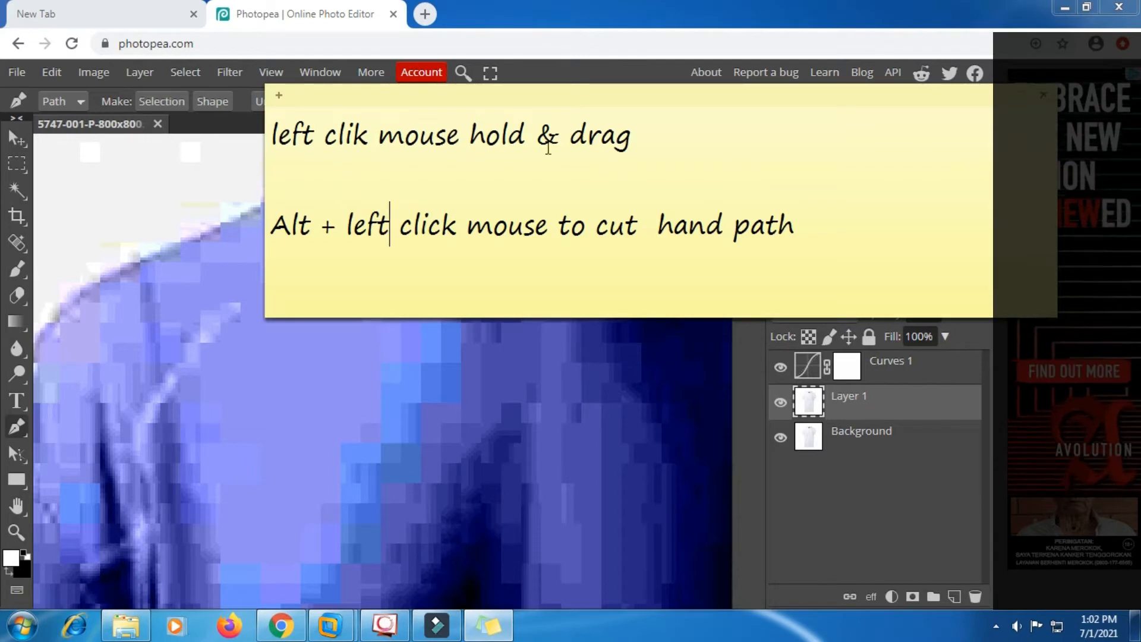
drag(659, 137, 274, 139)
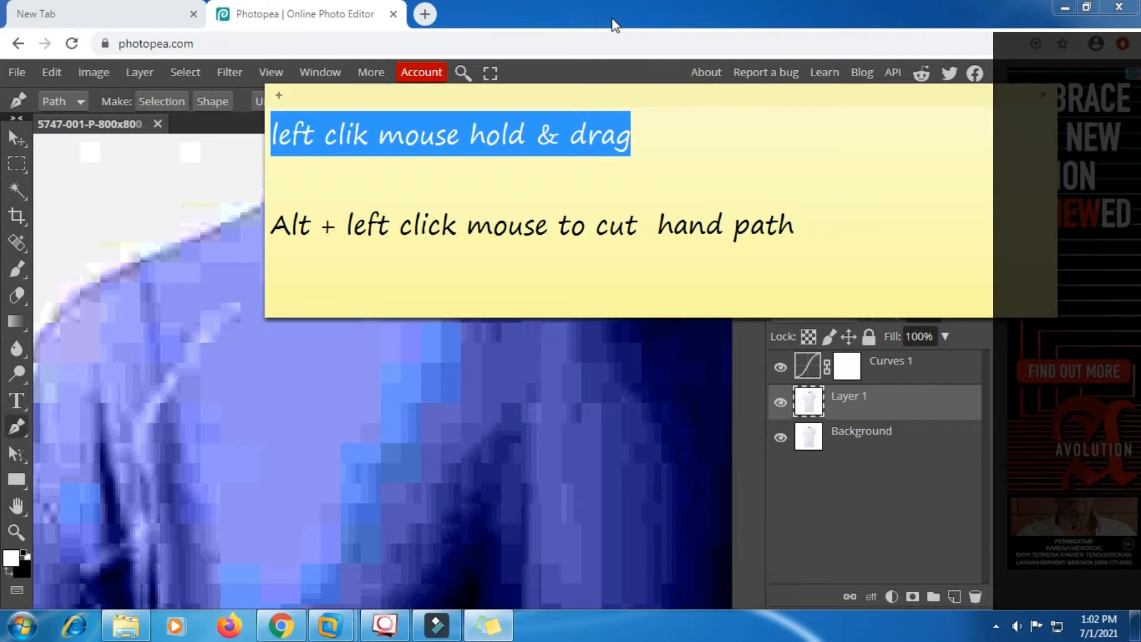
click(573, 67)
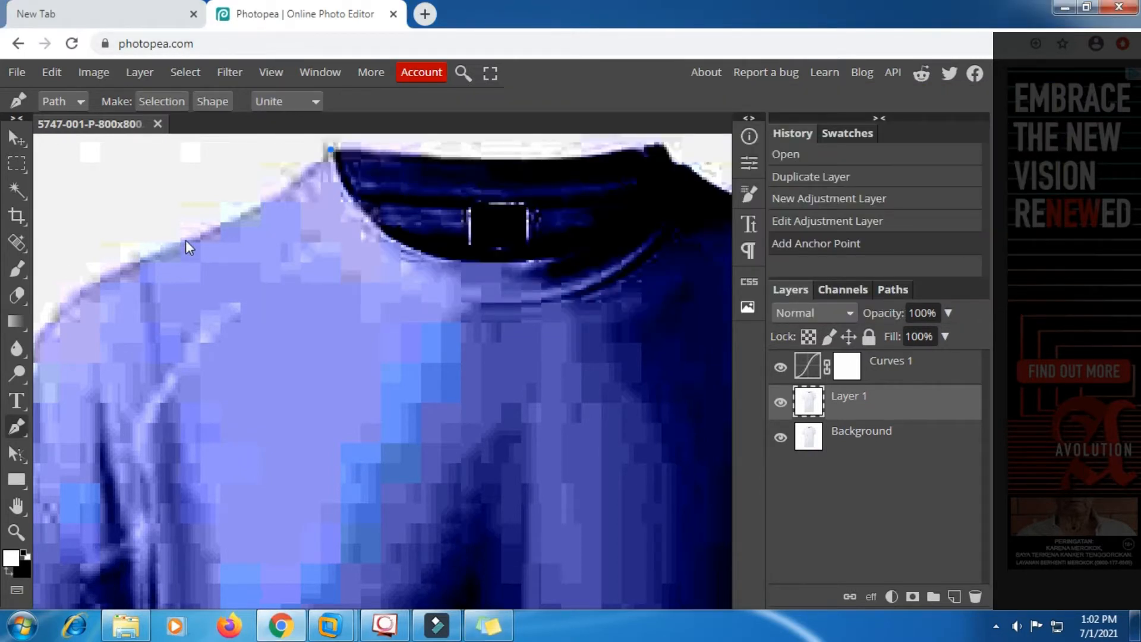
drag(186, 240, 107, 262)
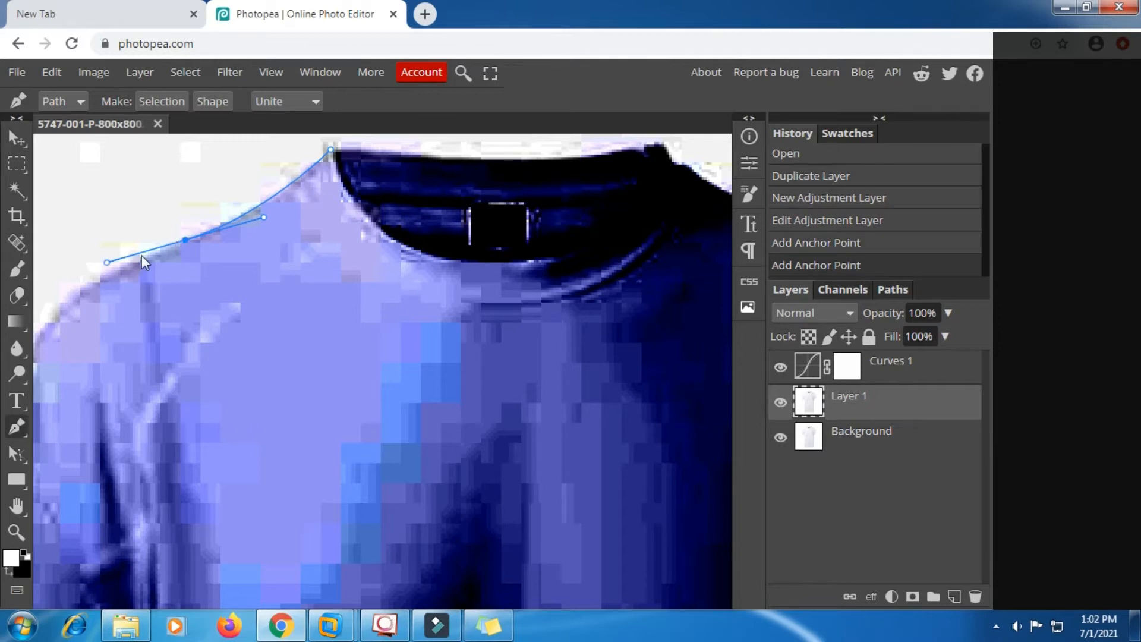
Step: Review the sticky note's instruction on cutting a path handle
click(484, 615)
click(425, 269)
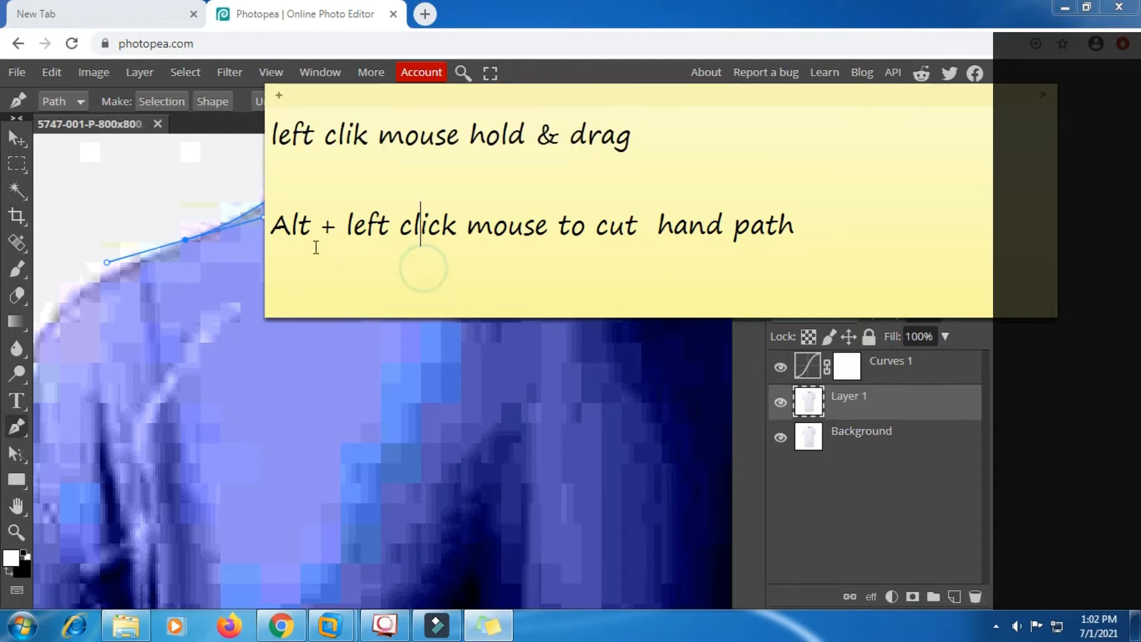
drag(273, 226, 849, 217)
click(846, 214)
click(558, 71)
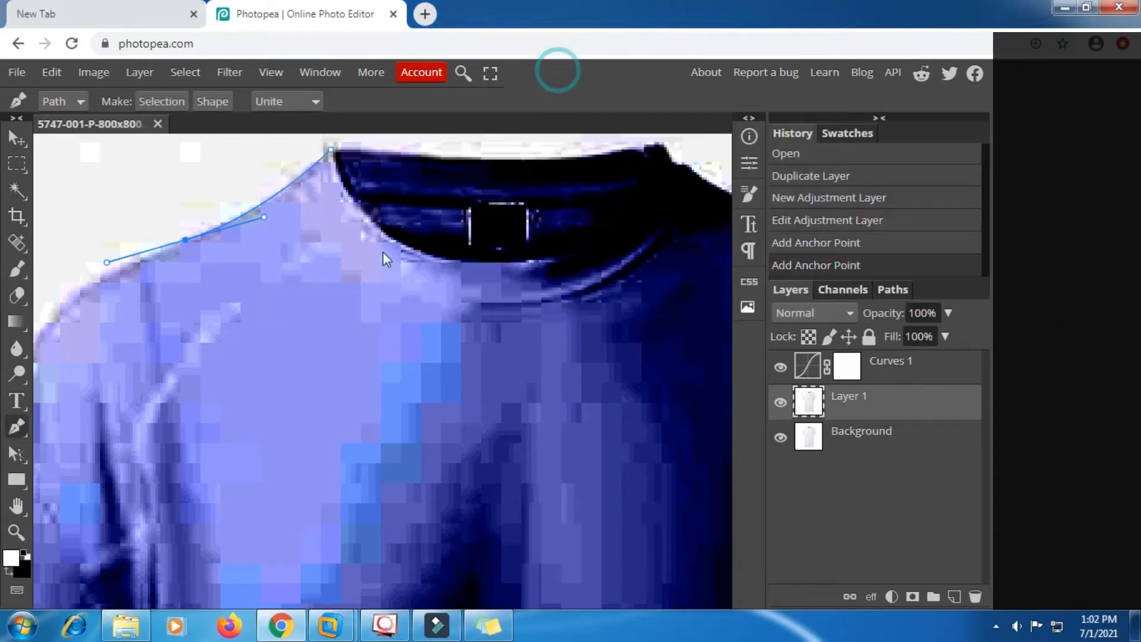
Step: Cut off the outgoing direction handle of the left shoulder's curved anchor point
click(17, 590)
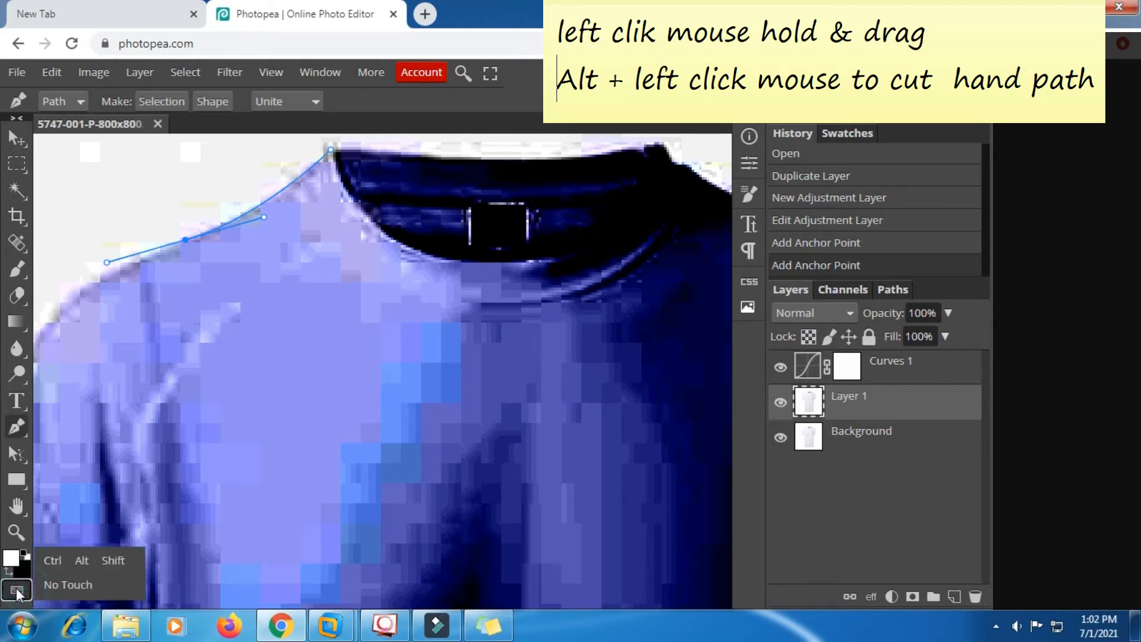
click(83, 560)
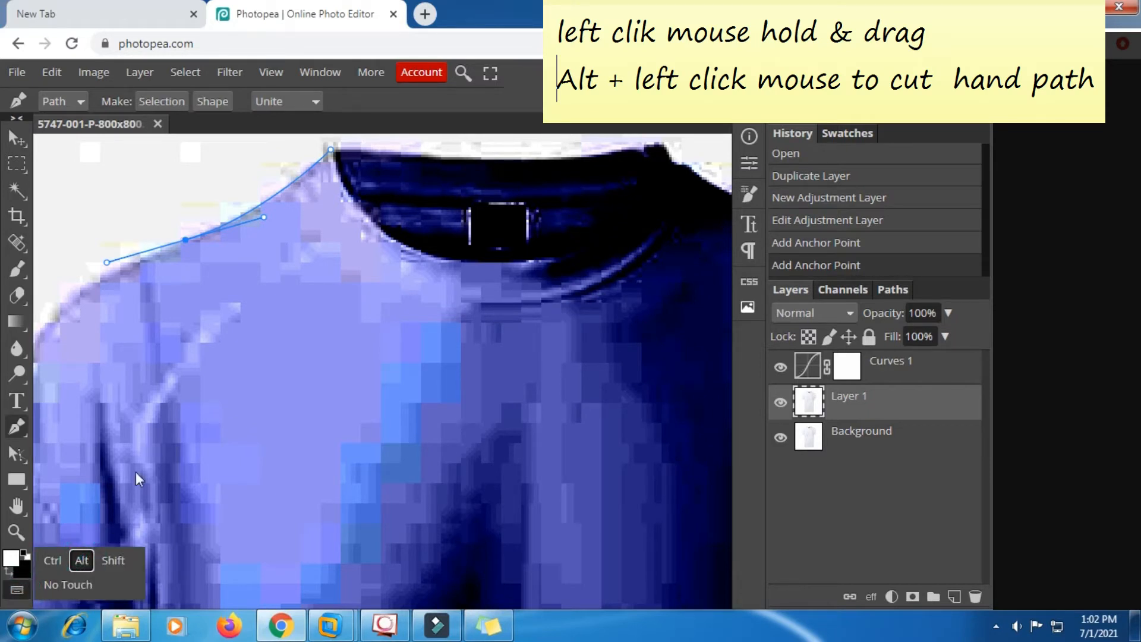
click(183, 238)
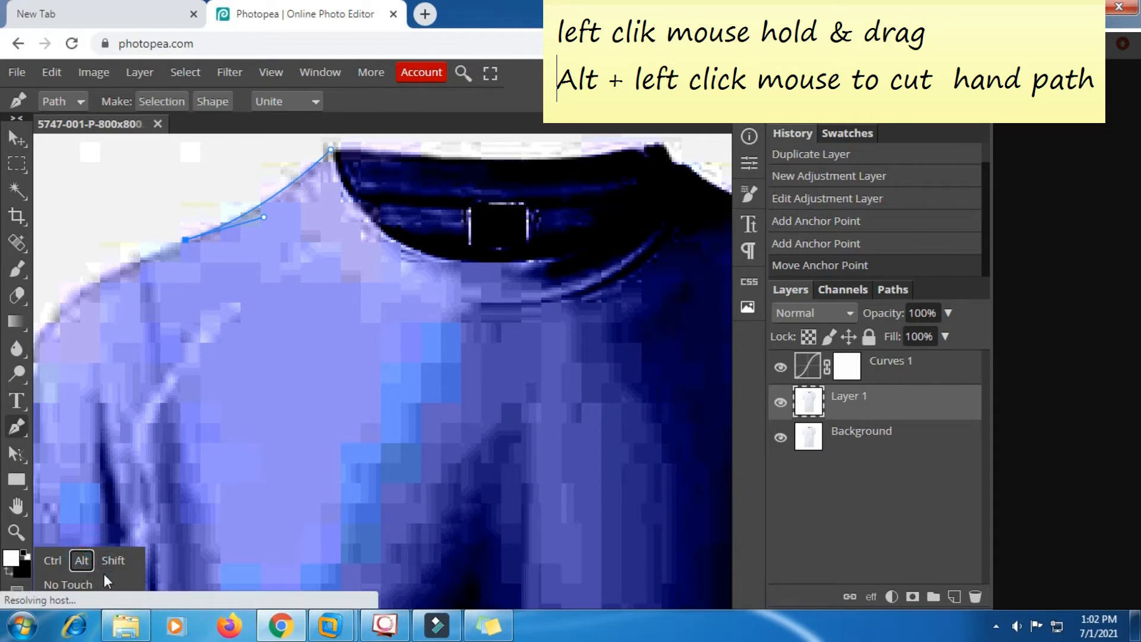
Step: Continue the path with anchor points around the left shoulder and down the outer edge of the left sleeve
drag(190, 382, 523, 306)
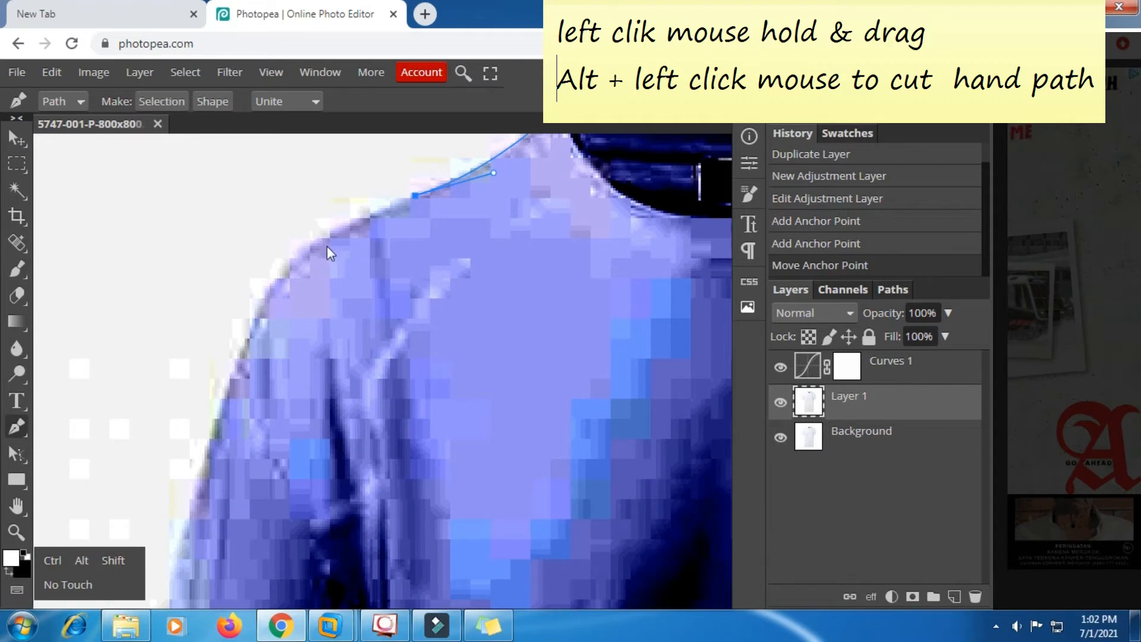
drag(307, 251, 267, 280)
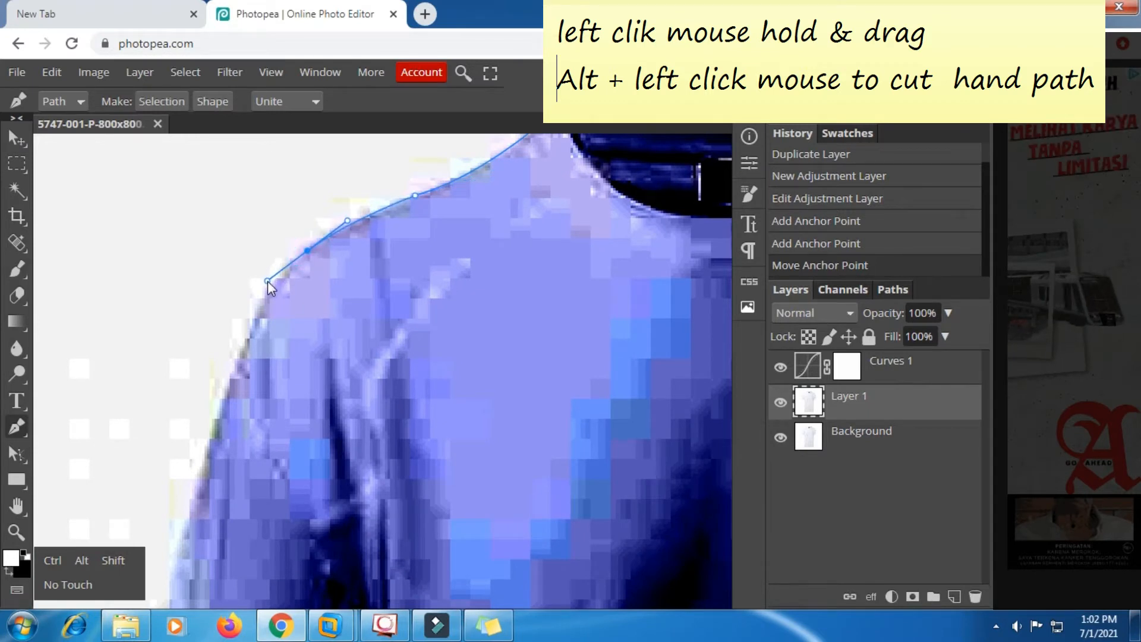
drag(235, 370, 221, 408)
drag(247, 453, 339, 238)
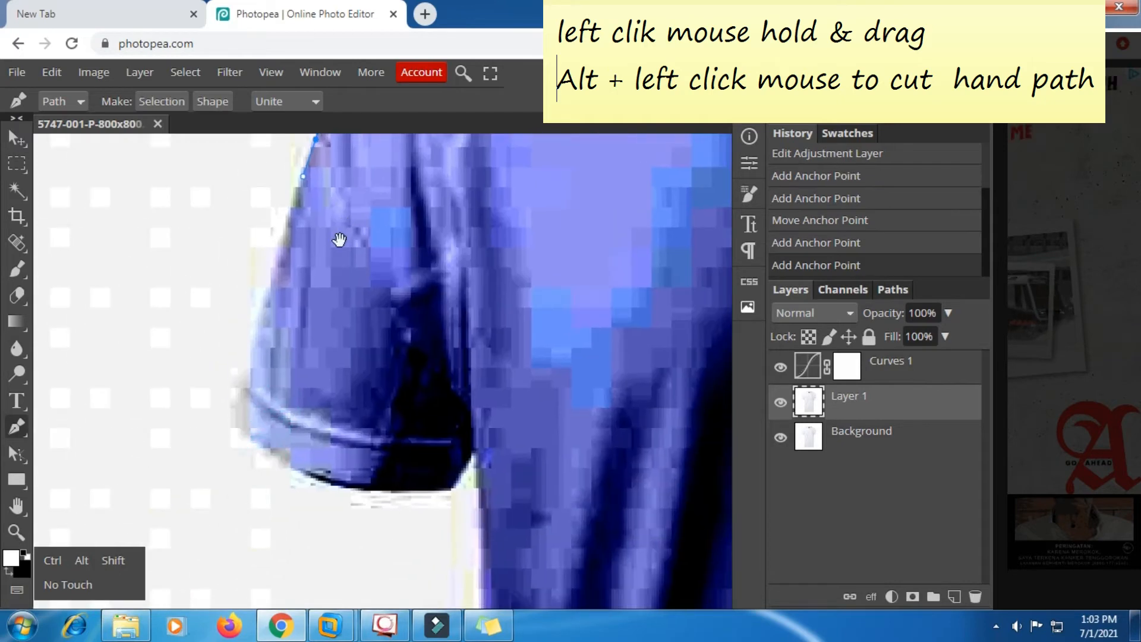
click(269, 292)
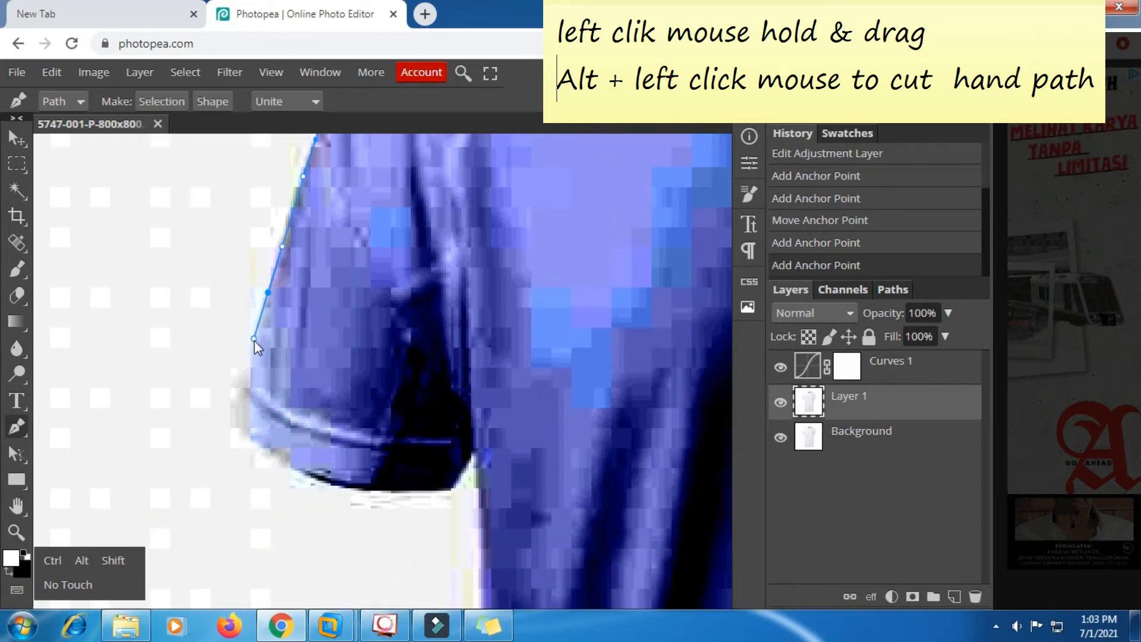
click(246, 385)
Step: Trace the left sleeve's cuff with curved anchor points, cutting the handles at its corners, and end at the underarm
drag(295, 349, 353, 180)
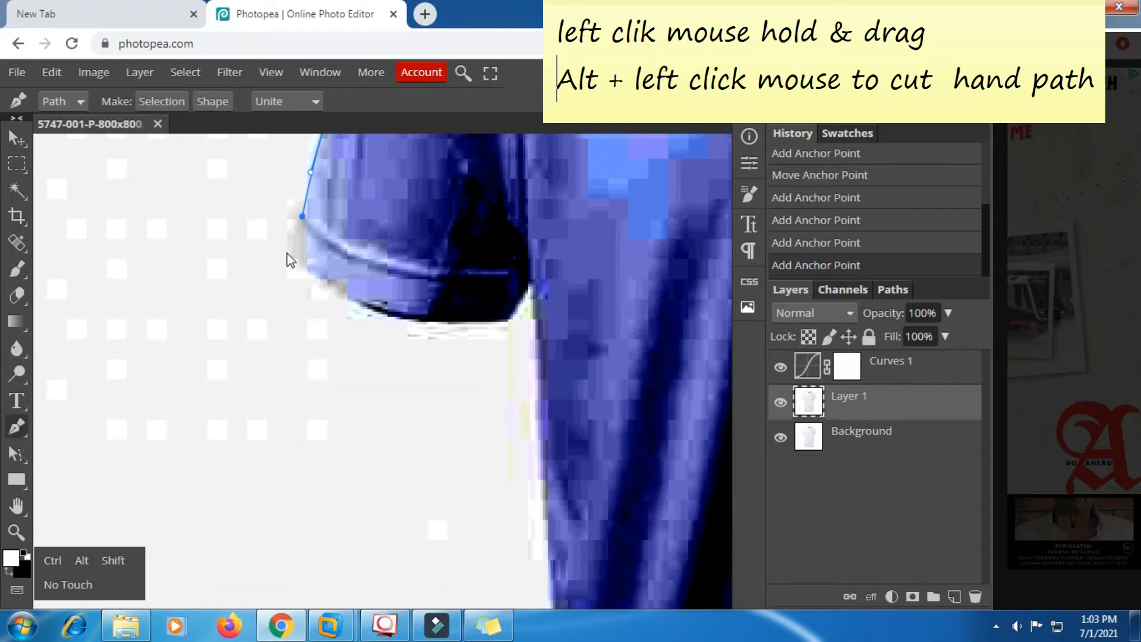
drag(287, 251, 284, 274)
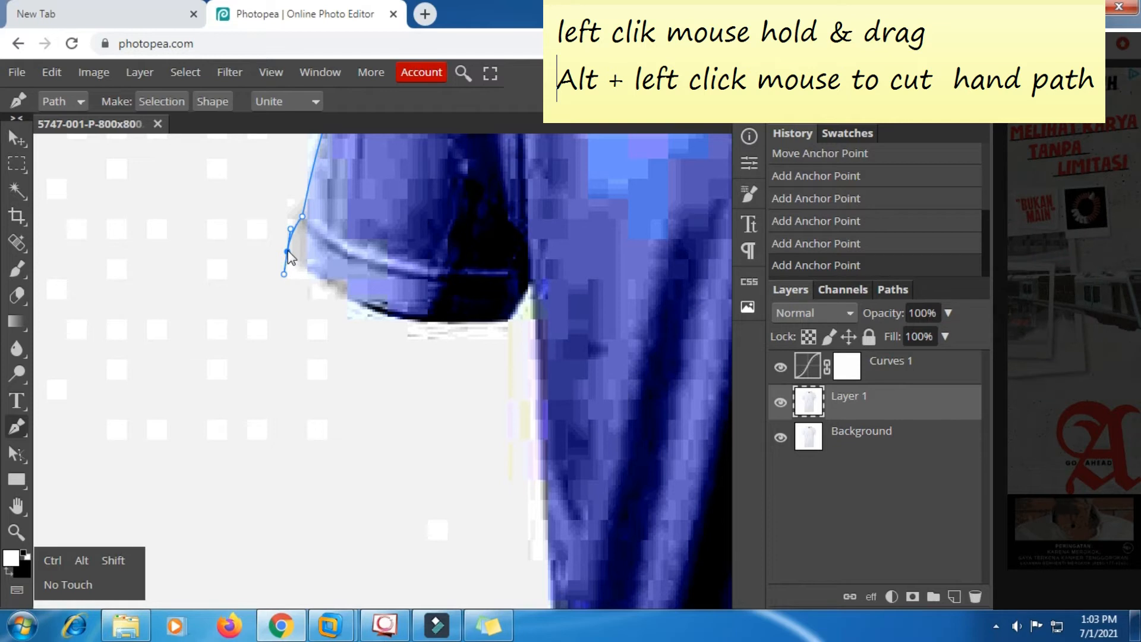
alt+click(287, 251)
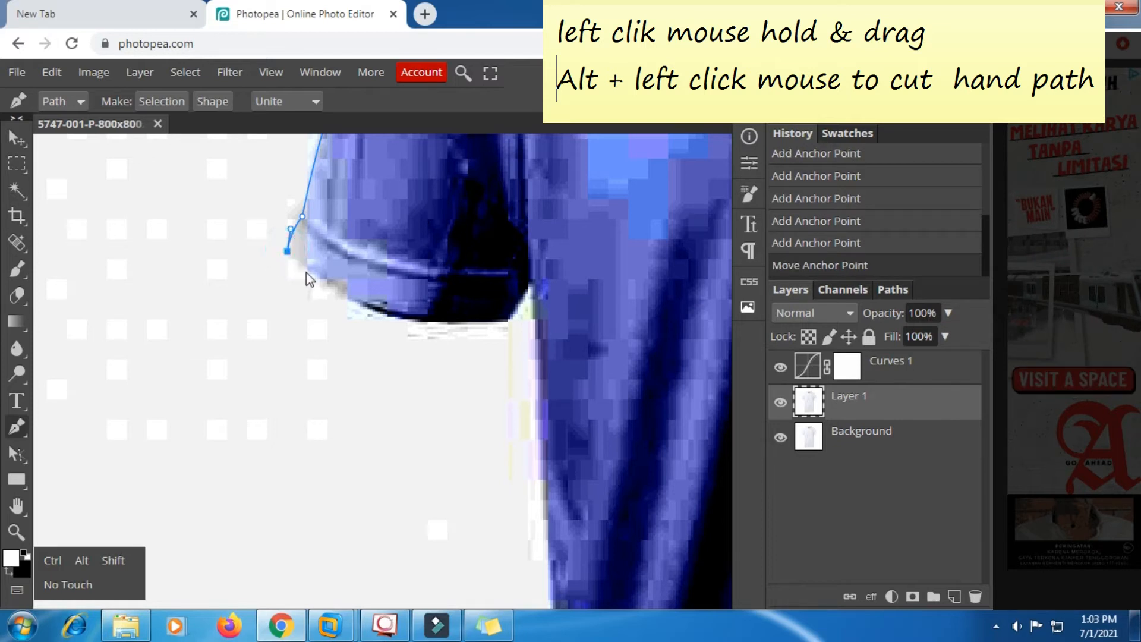
drag(315, 280, 321, 283)
drag(389, 311, 416, 319)
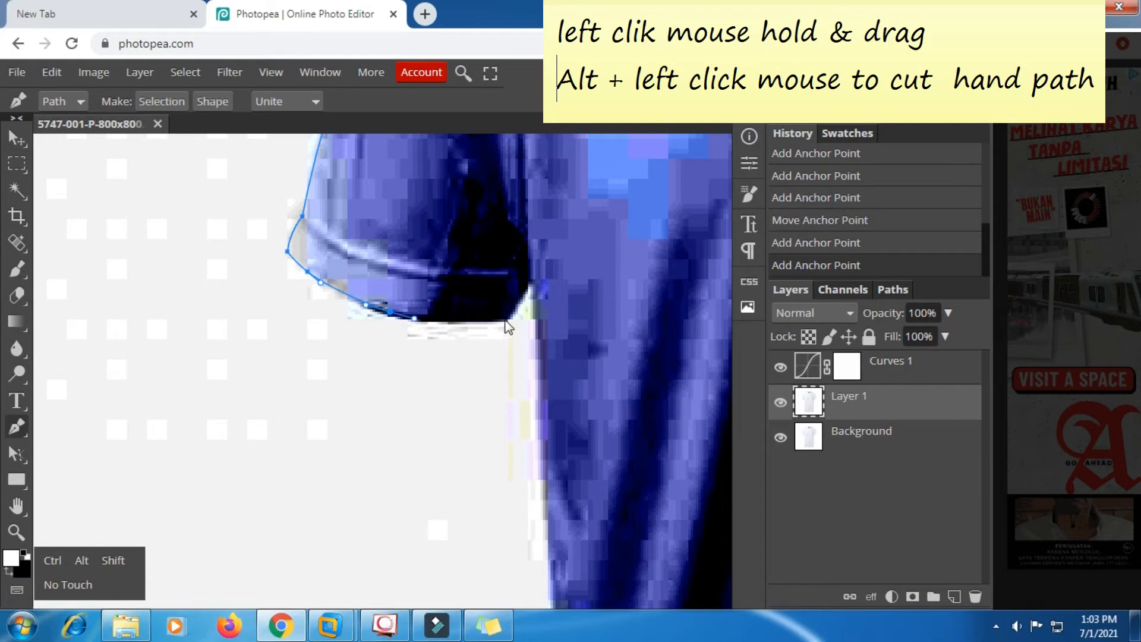
drag(505, 319, 547, 315)
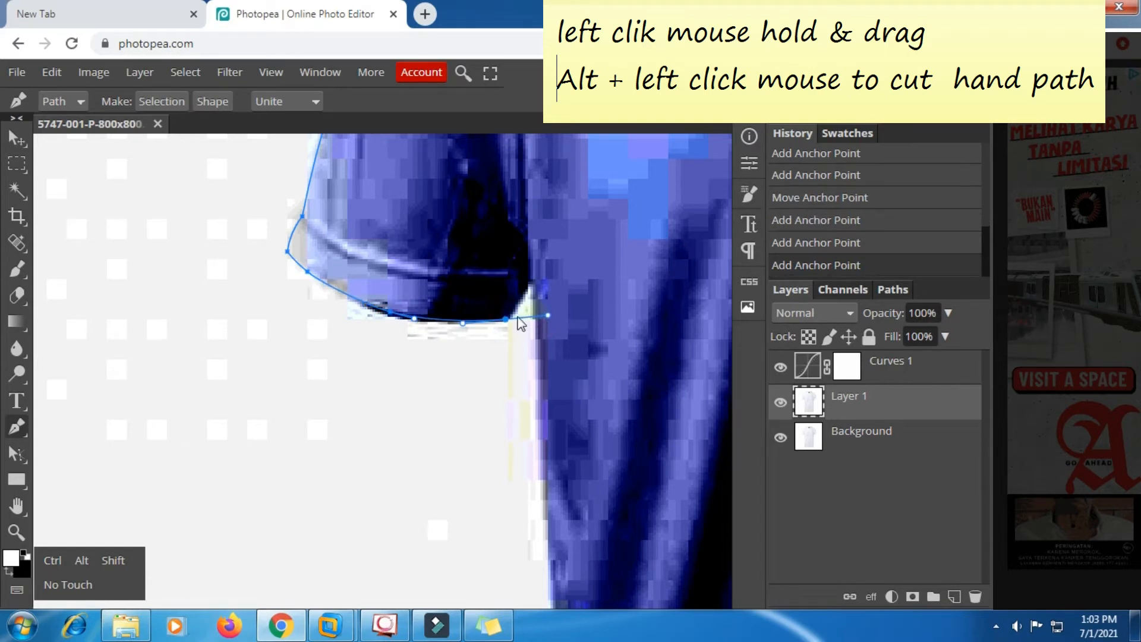
alt+click(506, 320)
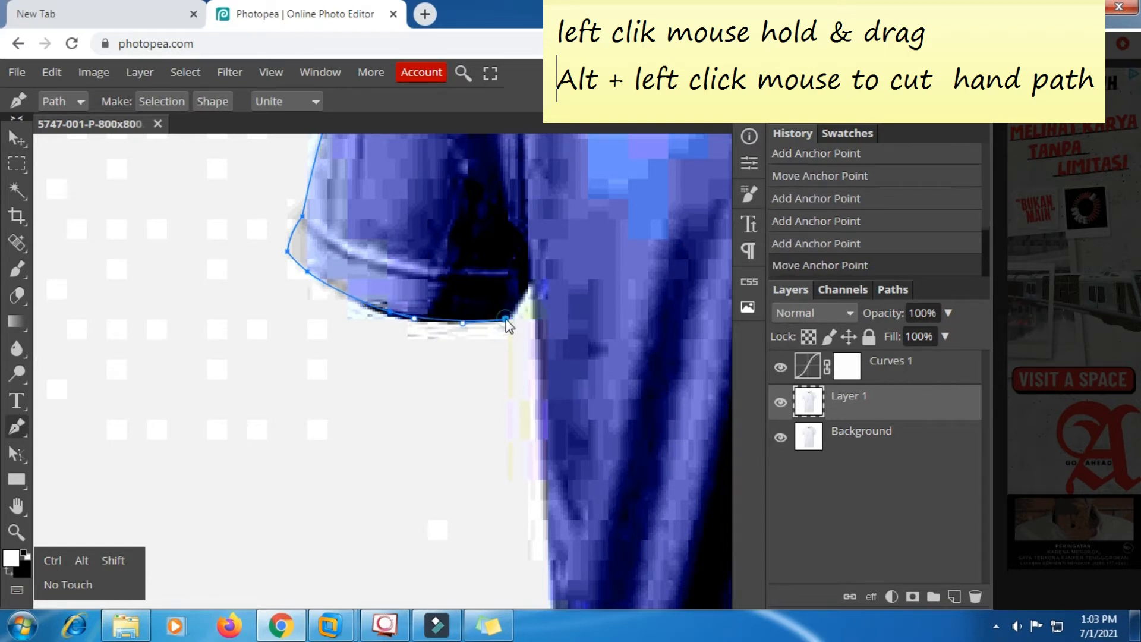
click(530, 282)
Step: Trace the shirt's left side edge from the underarm down towards the hem, cutting outgoing handles where the edge changes direction
drag(558, 349, 368, 208)
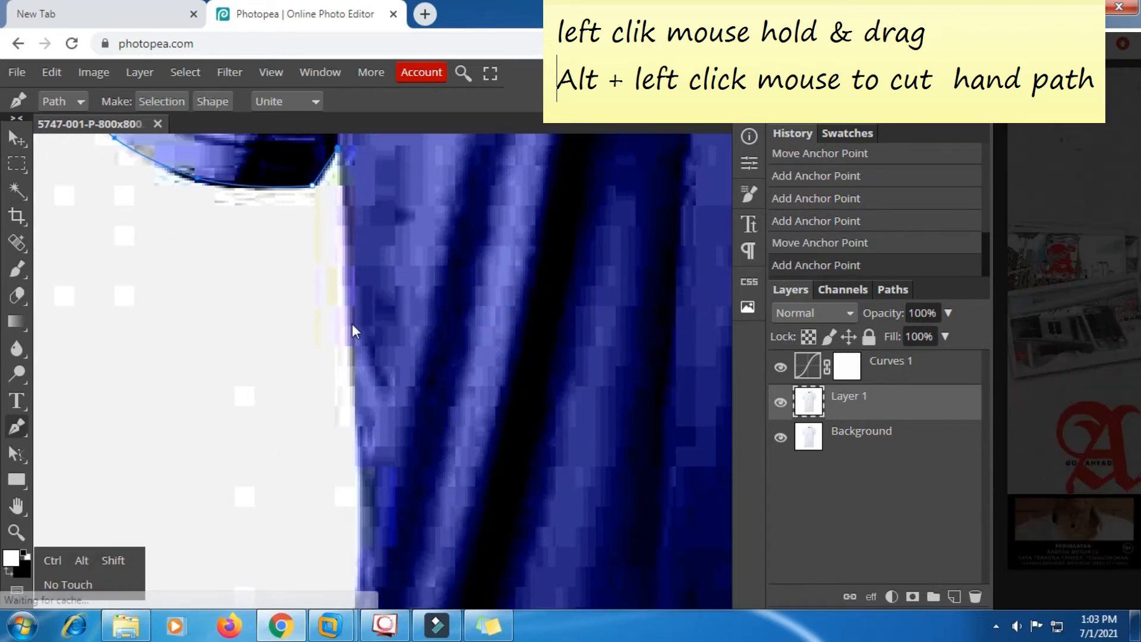
drag(350, 344, 332, 181)
drag(325, 237, 324, 286)
alt+click(324, 238)
drag(305, 447, 283, 551)
drag(306, 484, 365, 237)
alt+click(365, 200)
drag(352, 411, 355, 264)
alt+click(351, 410)
Step: Trace the lower left corner and the bottom hem of the shirt with curved anchor points
drag(319, 341, 319, 366)
drag(384, 411, 447, 419)
drag(616, 422, 650, 423)
drag(671, 440, 341, 443)
drag(627, 420, 659, 414)
Step: Continue the Pen path from the hem up the shirt's right side edge to the right underarm with curved anchor points
drag(690, 382, 686, 350)
drag(681, 238, 679, 191)
drag(675, 202, 701, 410)
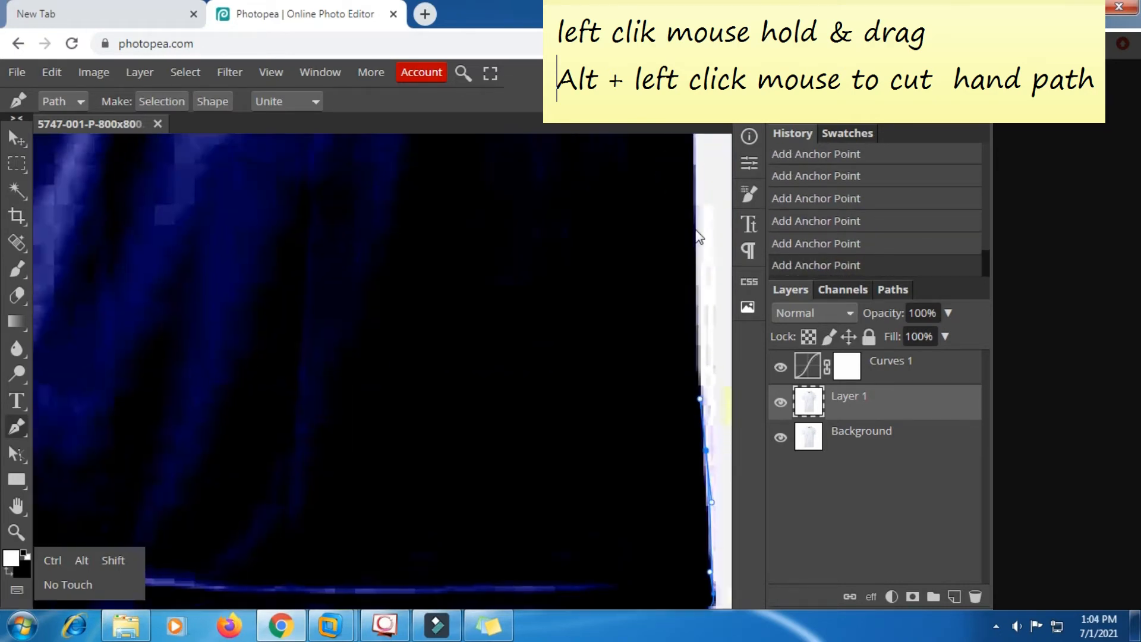
drag(697, 234, 443, 423)
drag(441, 293, 441, 262)
drag(470, 184, 446, 574)
drag(429, 518, 433, 472)
drag(437, 367, 440, 321)
Step: Trace the right sleeve's cuff from the underarm to its outer corner, redoing misplaced anchor points and cutting outgoing handles
drag(447, 279, 543, 308)
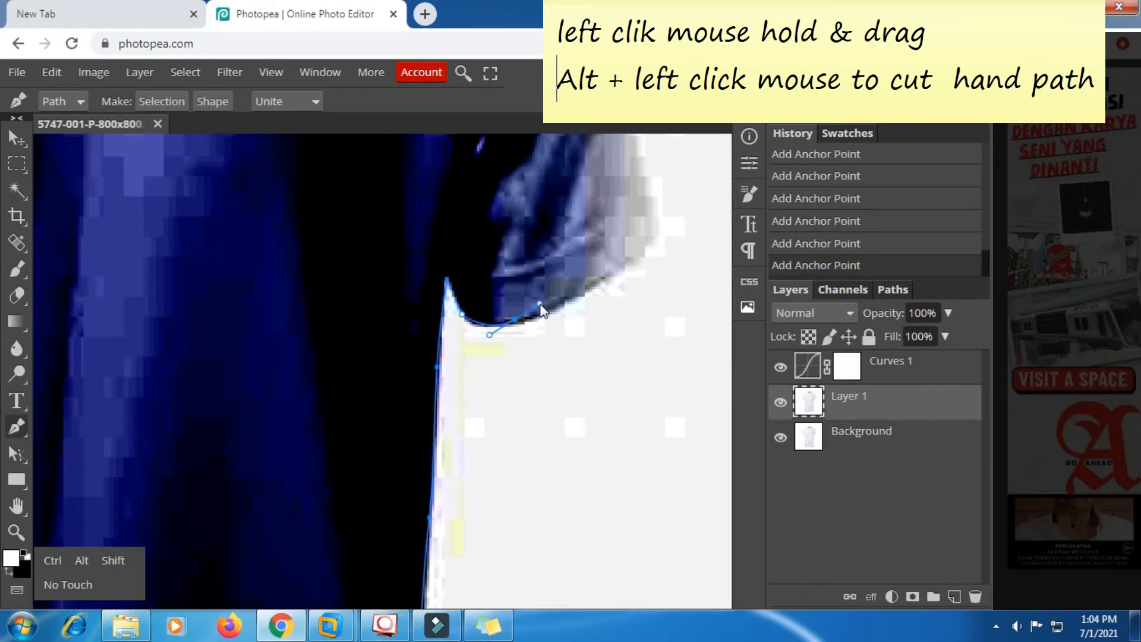
alt+click(515, 319)
click(800, 222)
alt+click(515, 319)
drag(623, 272, 656, 239)
click(800, 244)
drag(585, 290, 604, 278)
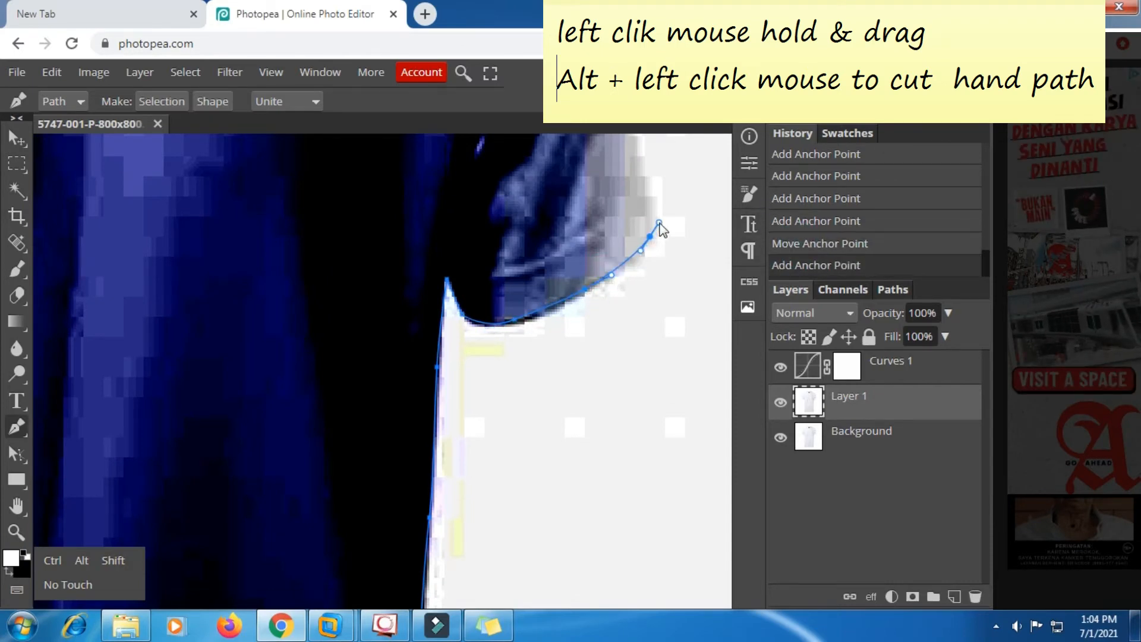
drag(655, 222, 660, 207)
drag(648, 196, 589, 363)
alt+click(596, 389)
Step: Trace the outer edge of the right sleeve and the right shoulder up to the collar with curved anchor points
drag(565, 238, 555, 199)
drag(564, 256, 572, 414)
drag(500, 216, 480, 186)
drag(333, 172, 443, 397)
drag(576, 386, 535, 370)
drag(455, 339, 420, 321)
drag(362, 290, 346, 271)
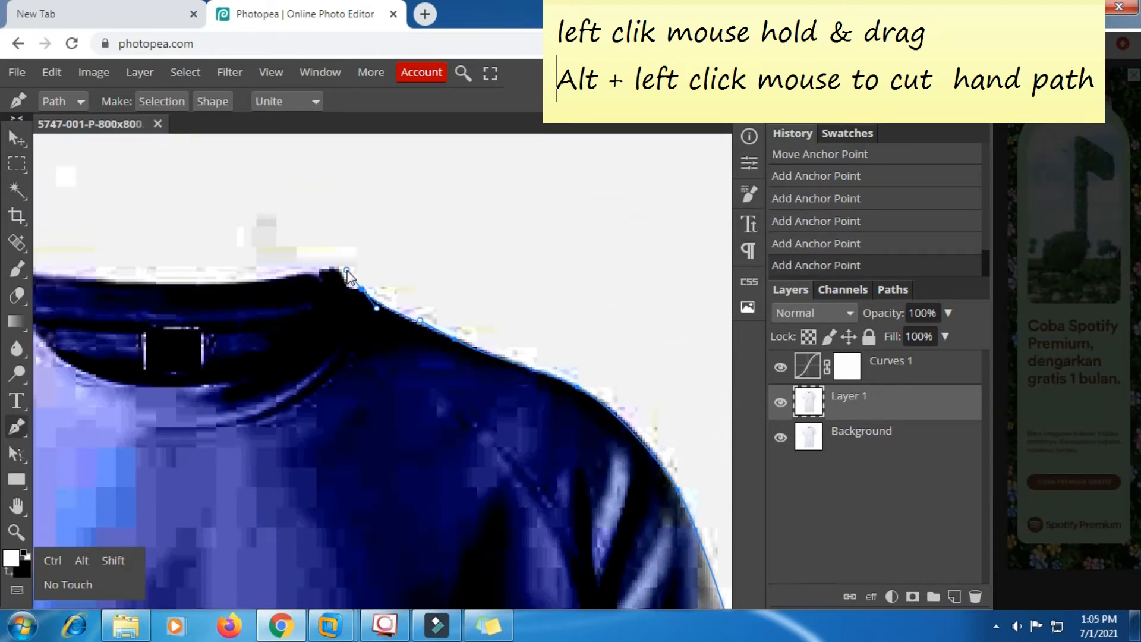
Step: Trace the collar corner and the back neckline, cutting the handles, and close the path at its starting anchor point
alt+click(362, 290)
click(348, 287)
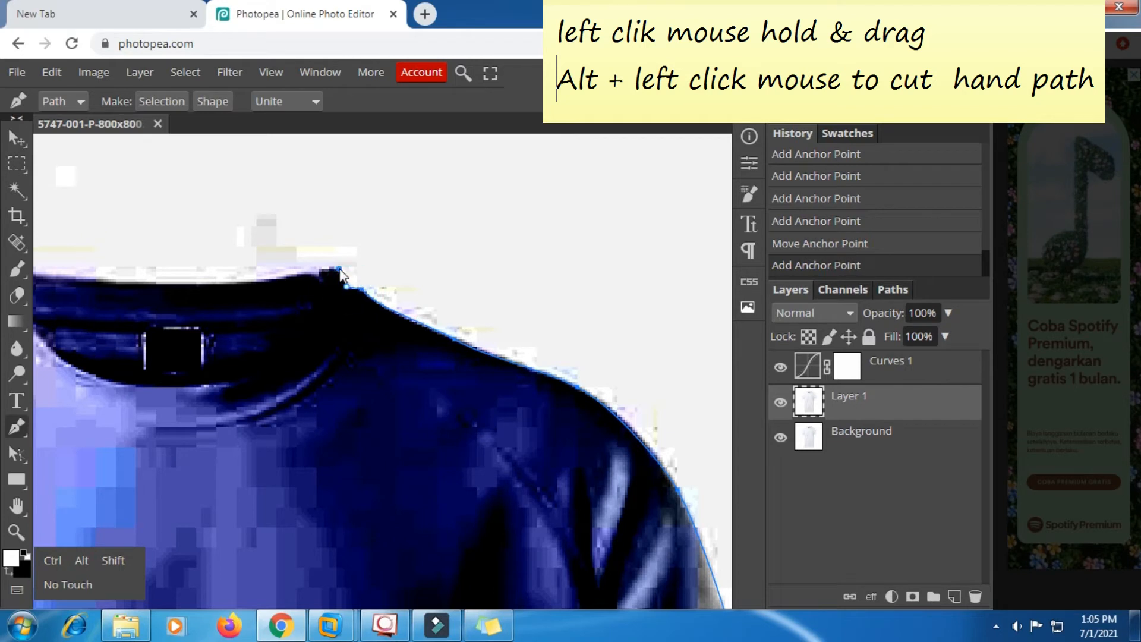
click(339, 270)
drag(220, 280, 159, 280)
drag(212, 303, 438, 352)
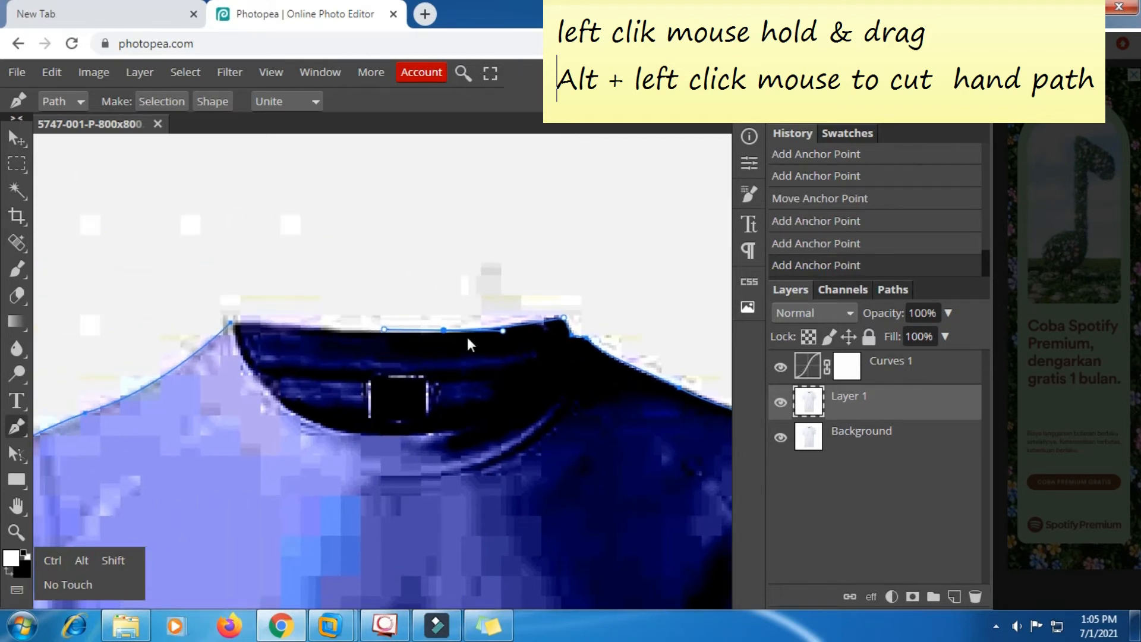
alt+click(445, 330)
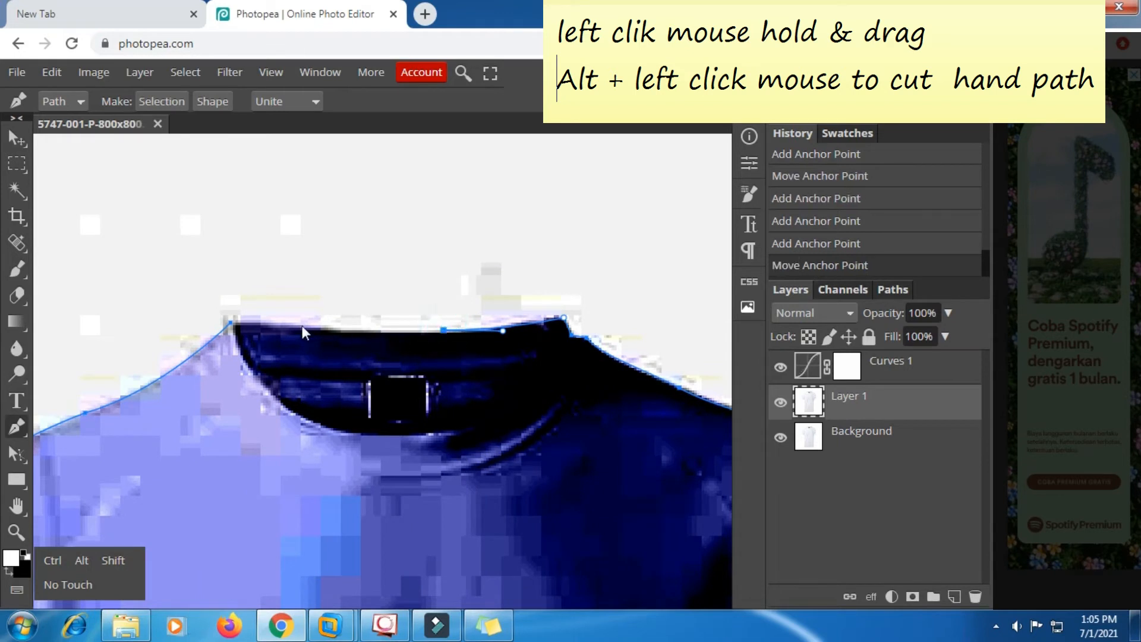
drag(230, 322, 123, 308)
scroll(383, 327, down, 5)
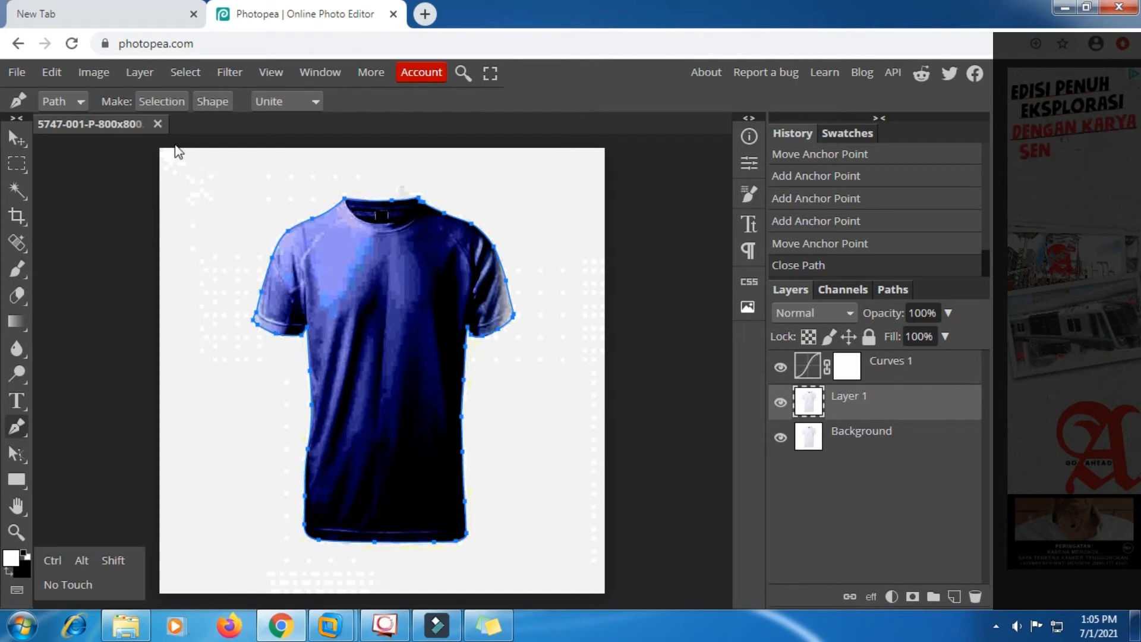
Step: Convert the closed path into an anti-aliased selection, smooth it by 1 px and mask Layer 1 with it
click(161, 101)
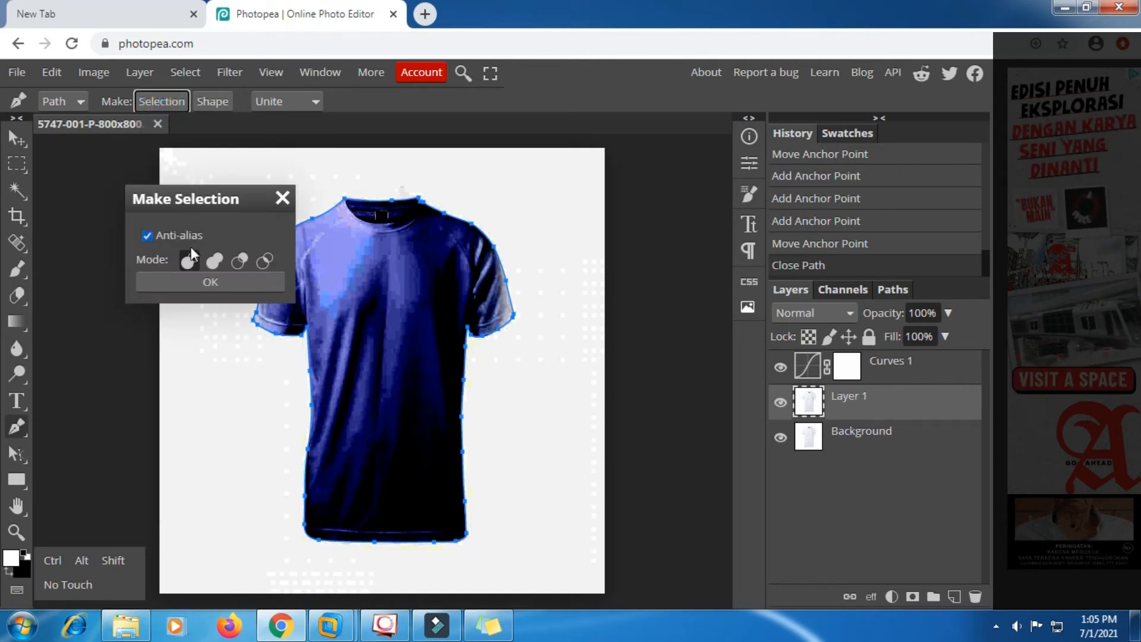
click(198, 283)
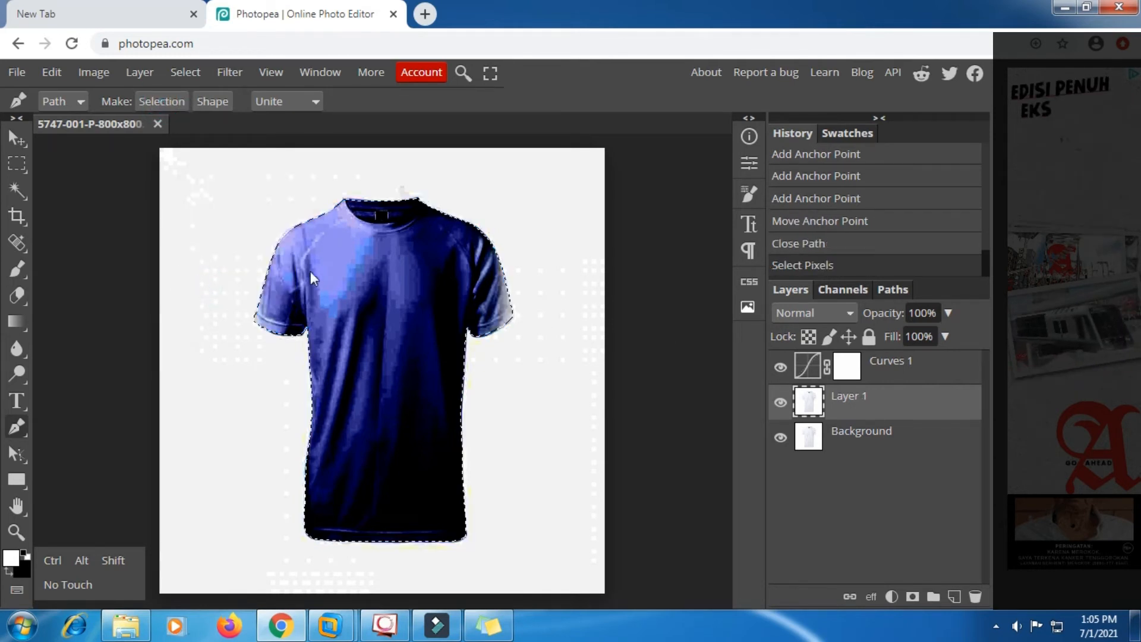
click(188, 76)
mouse_move(217, 266)
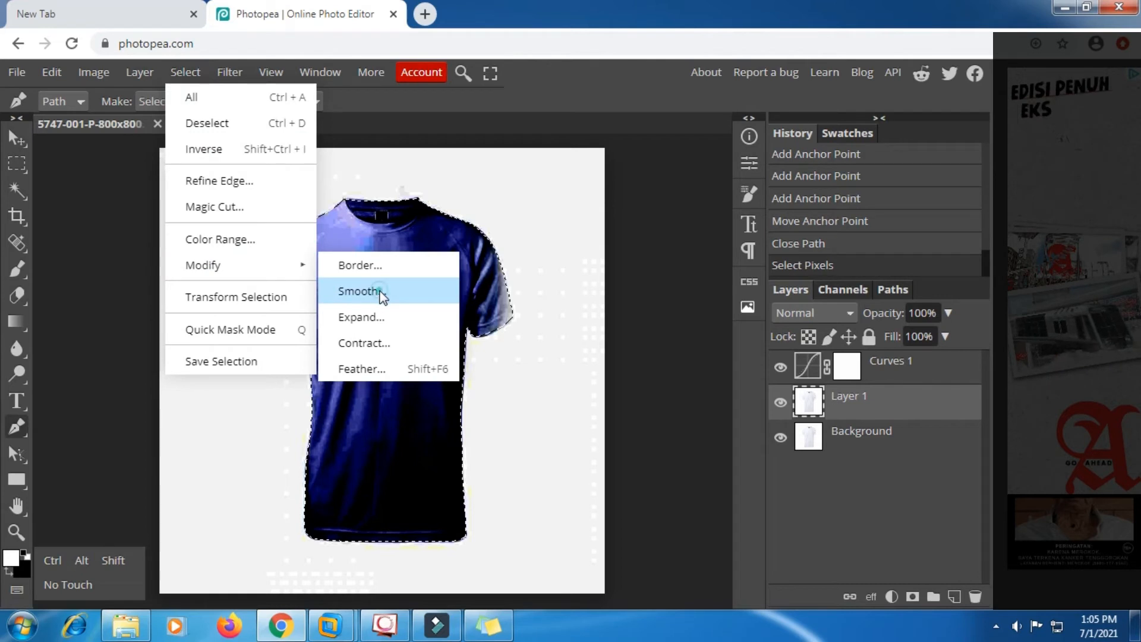
click(377, 292)
click(225, 288)
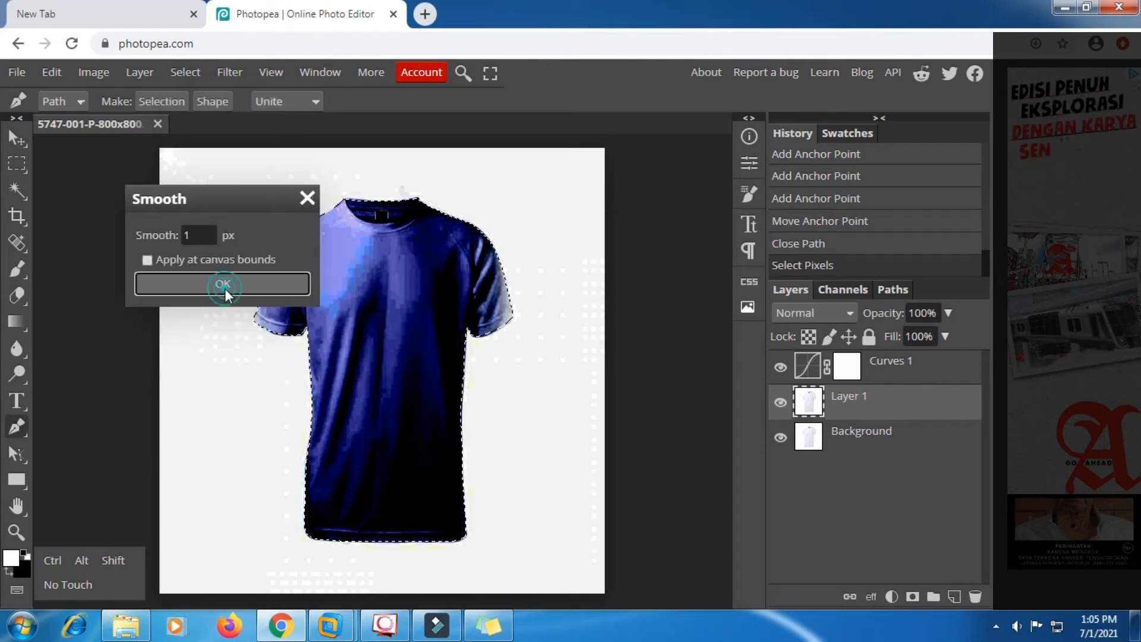
click(909, 598)
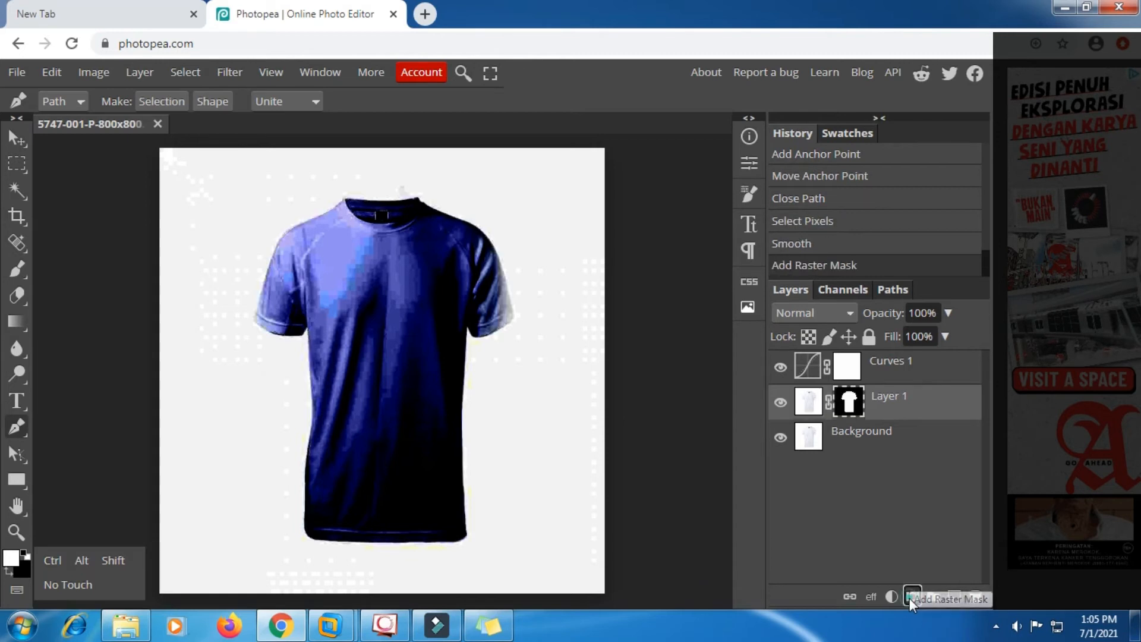
Step: Delete the Curves 1 layer and hide the Background layer
click(892, 374)
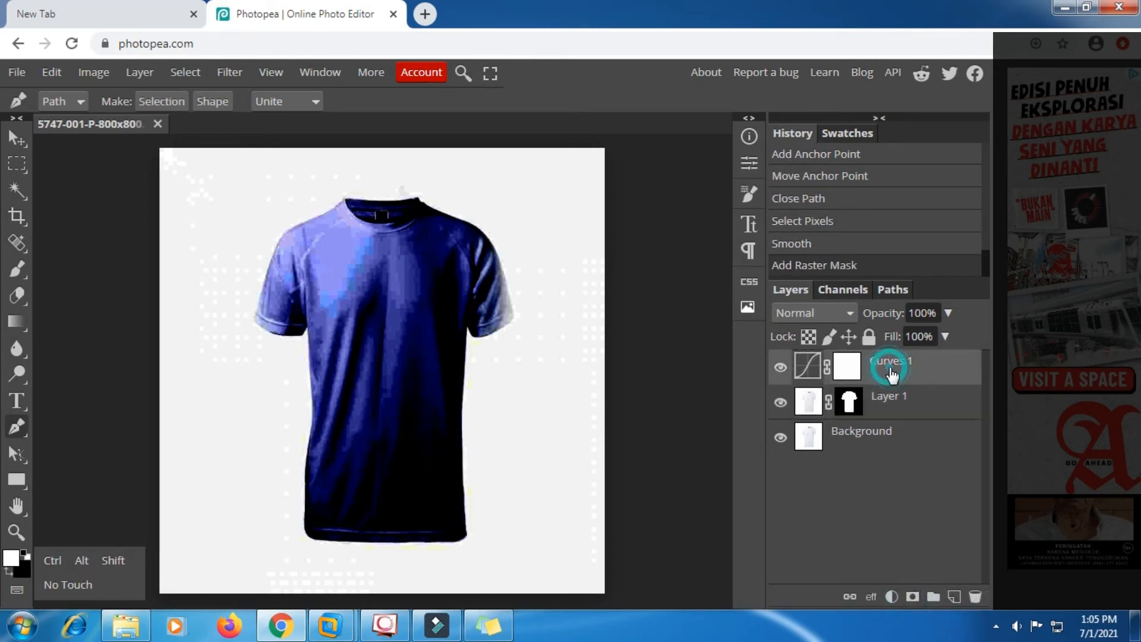
click(980, 594)
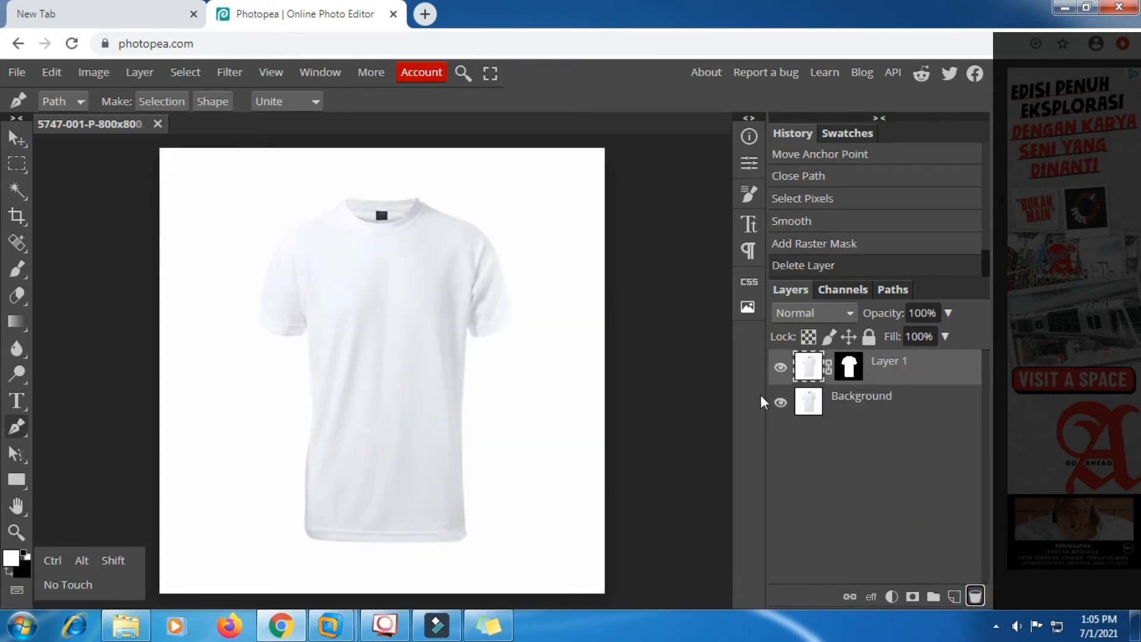
click(781, 402)
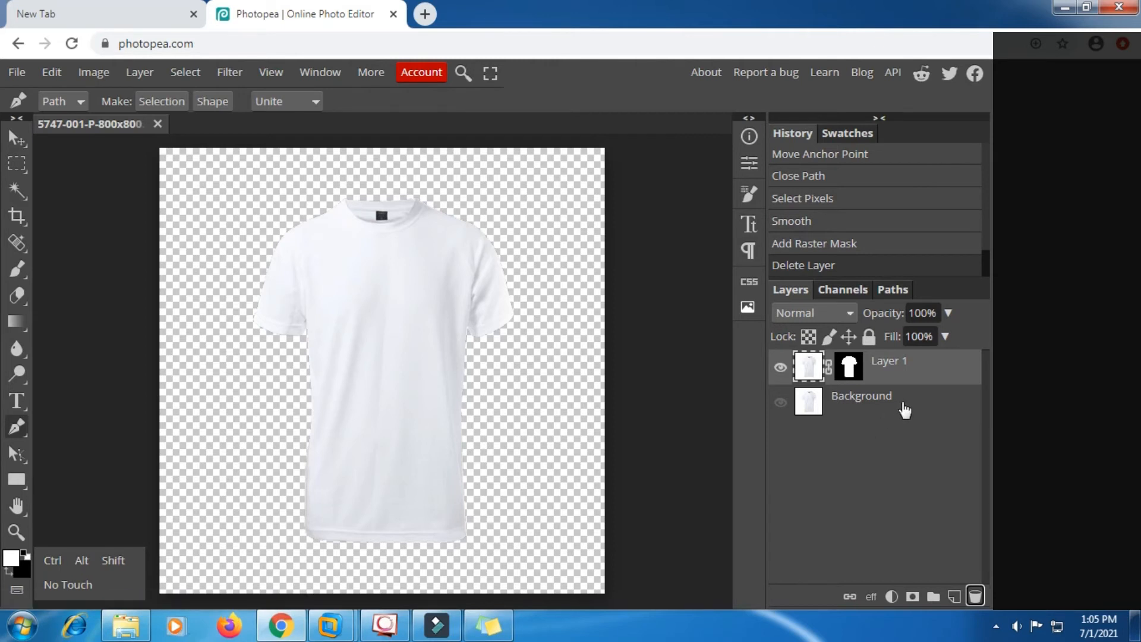
Step: Duplicate the masked Layer 1 and hide the copy, leaving the original Layer 1 selected
right_click(918, 369)
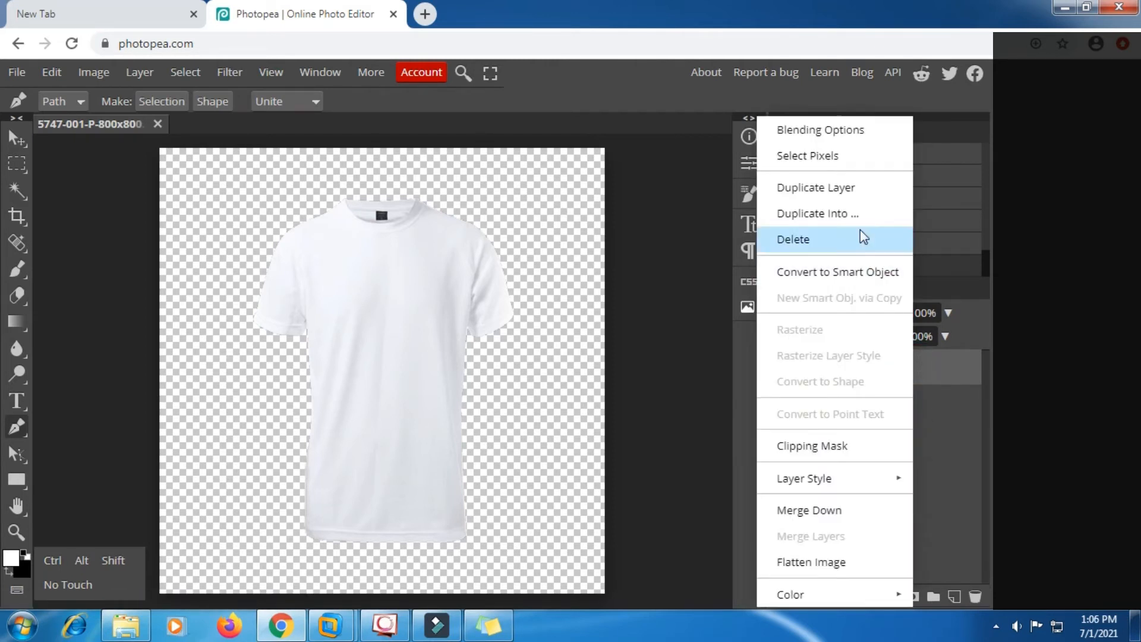
click(842, 188)
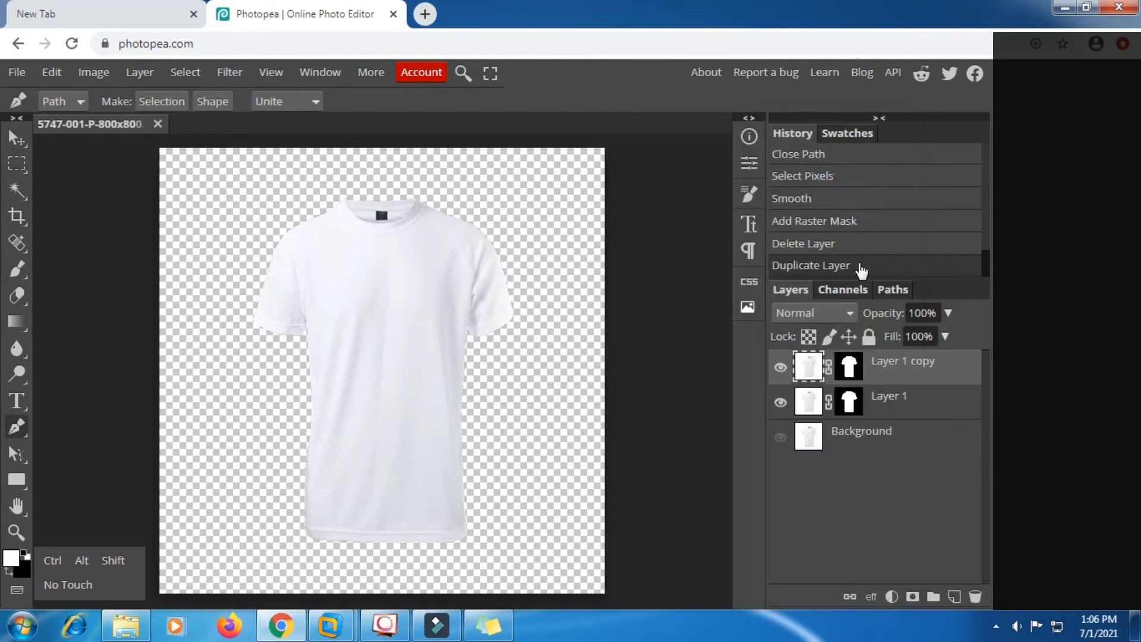
click(906, 406)
click(782, 368)
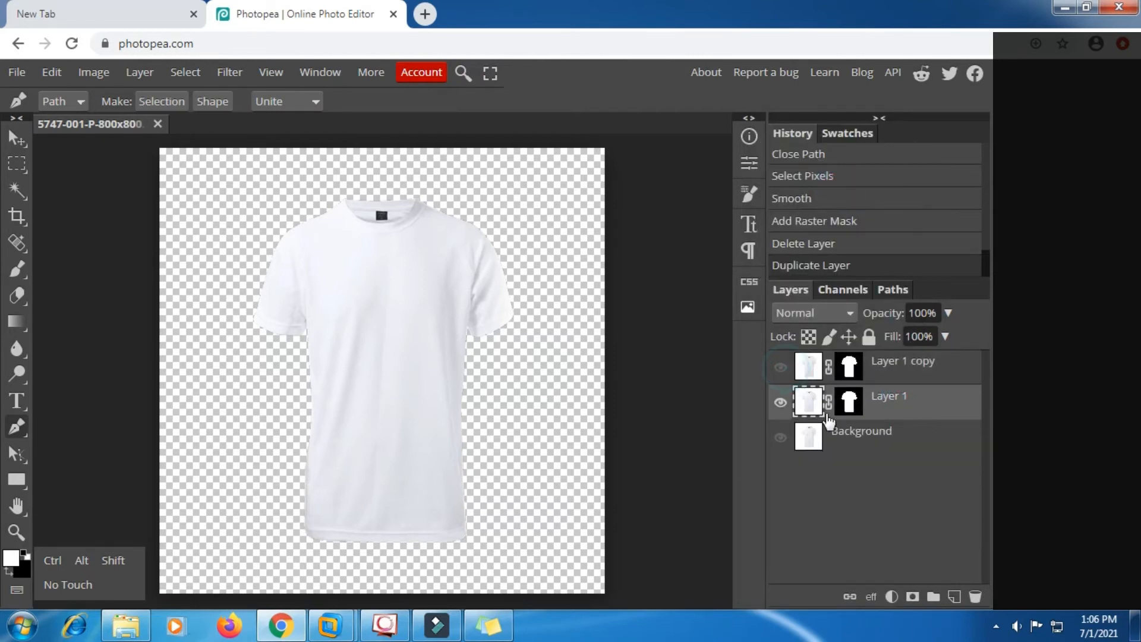
Step: Add a Color Fill layer above Layer 1 in dark pink, hex 9d3565
click(892, 597)
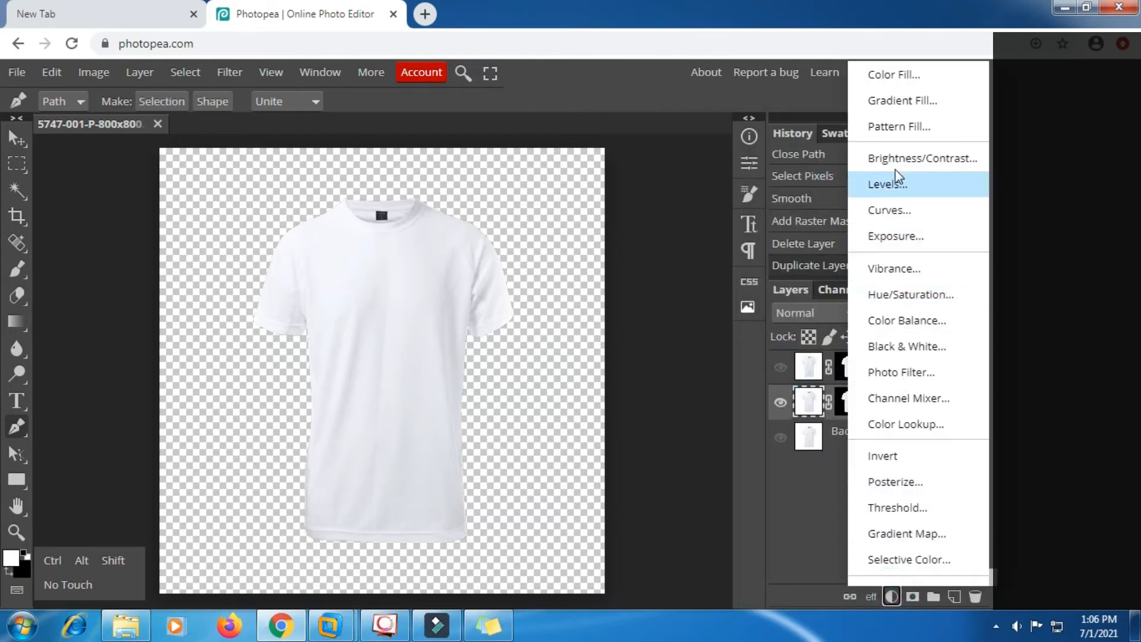
click(891, 74)
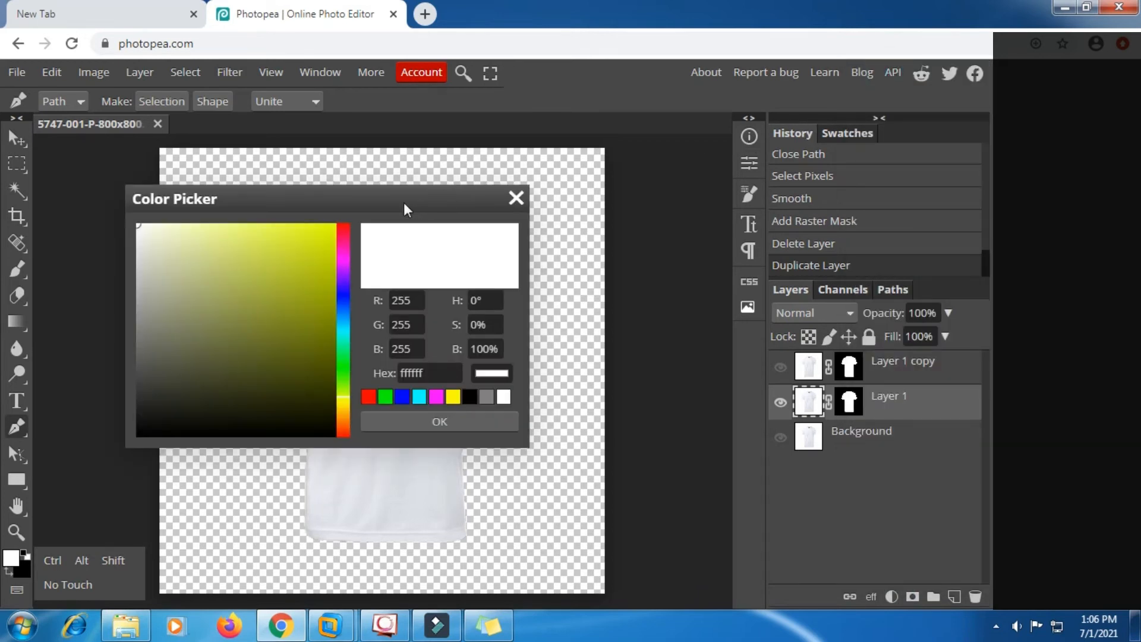
drag(383, 202, 797, 205)
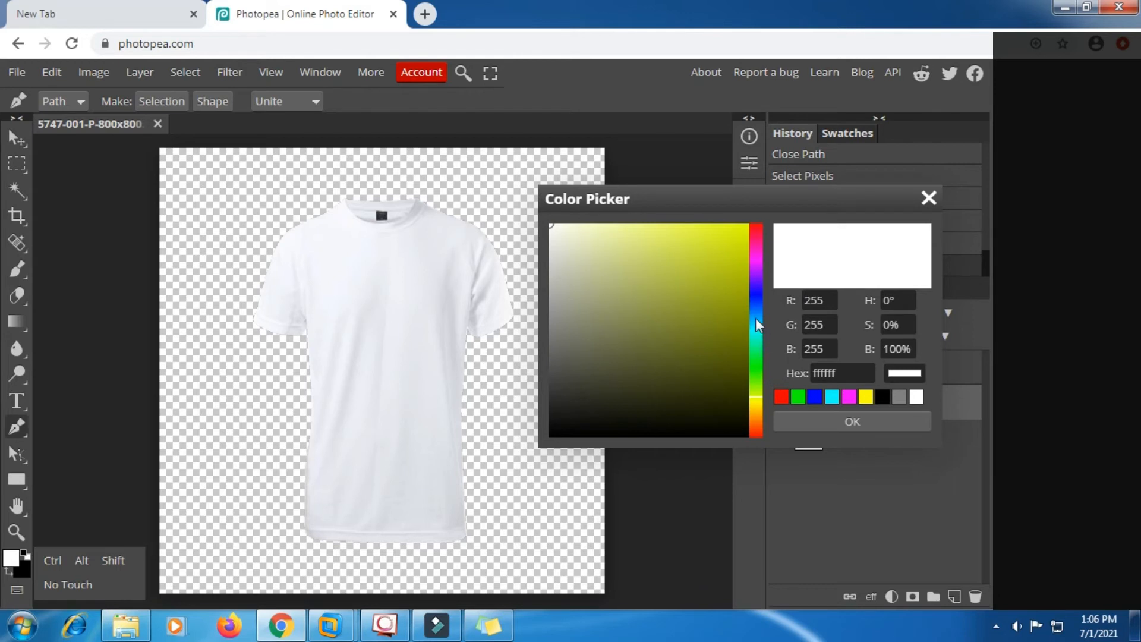
click(755, 248)
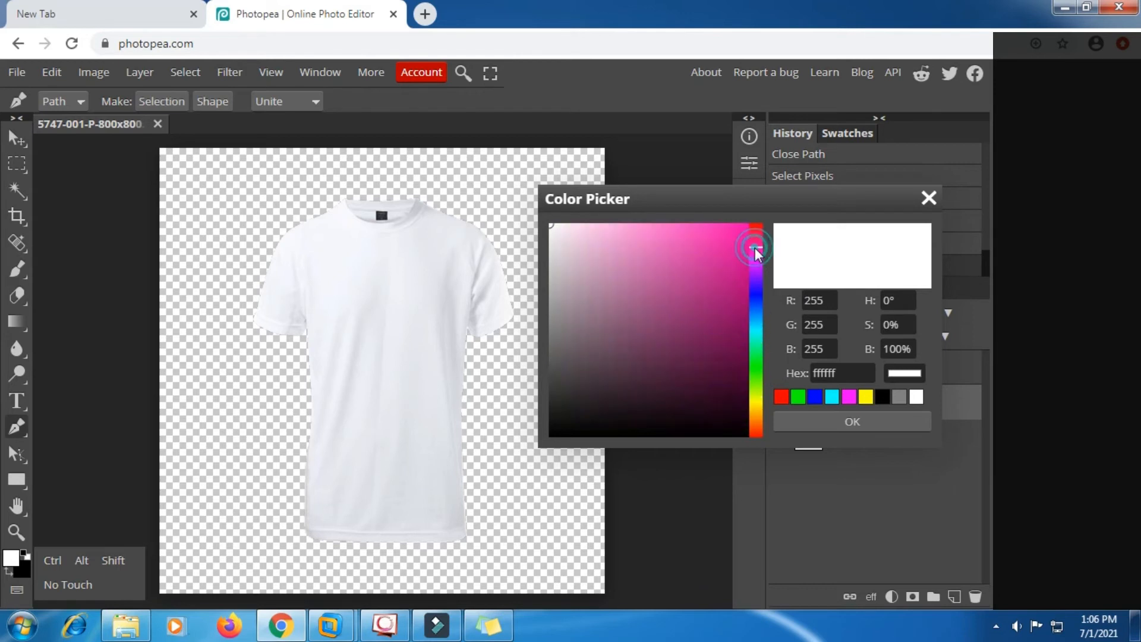
click(756, 240)
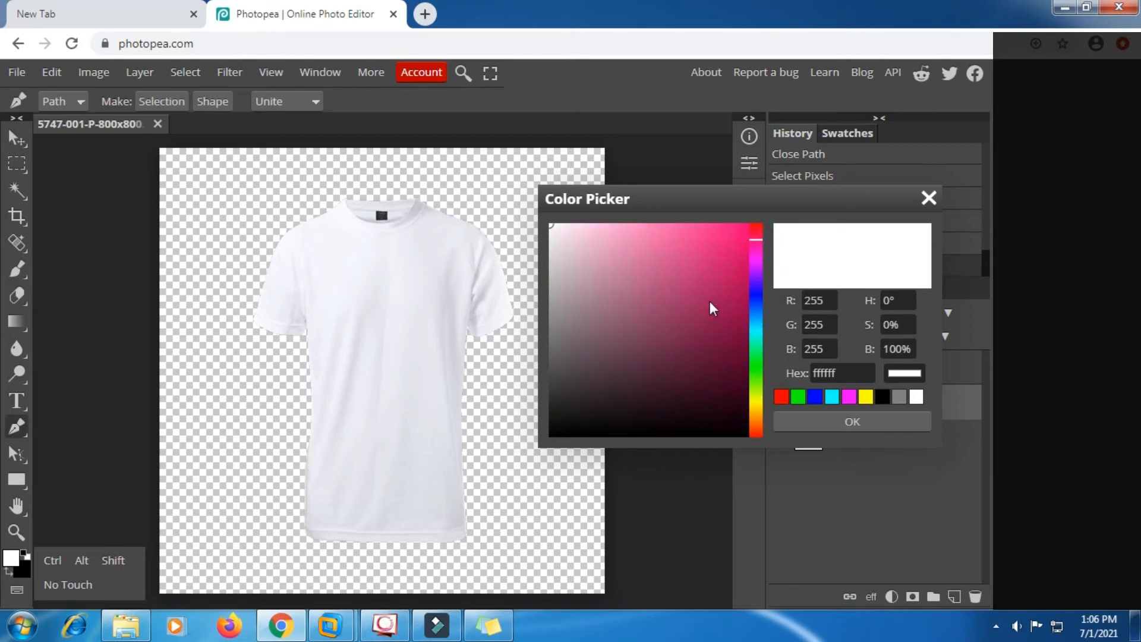
click(689, 260)
click(690, 244)
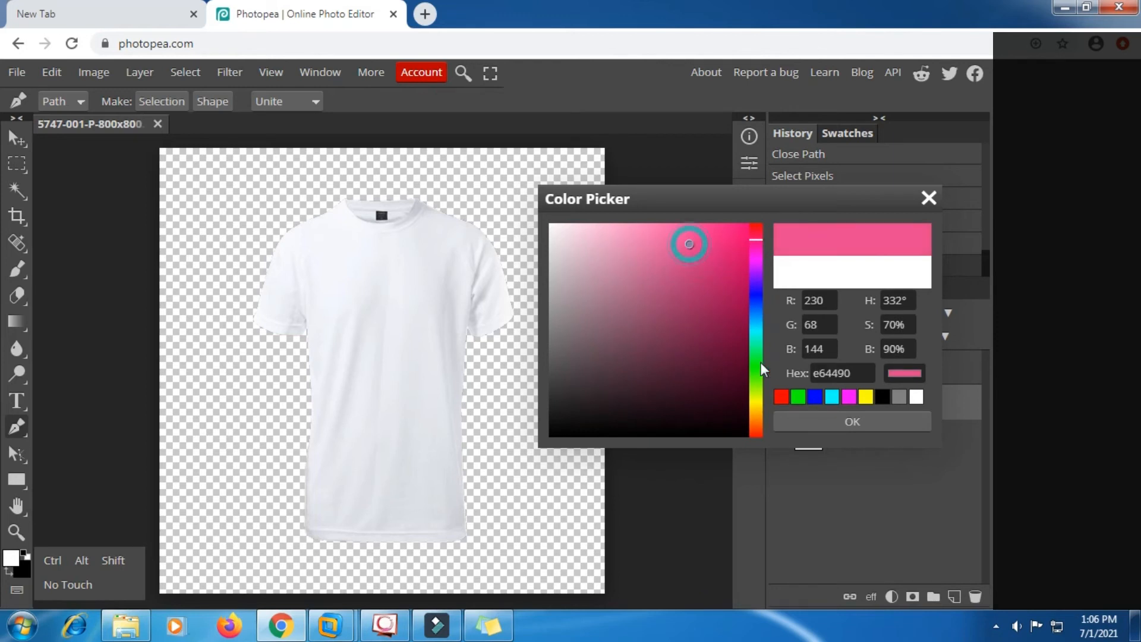
click(700, 294)
click(682, 281)
click(681, 305)
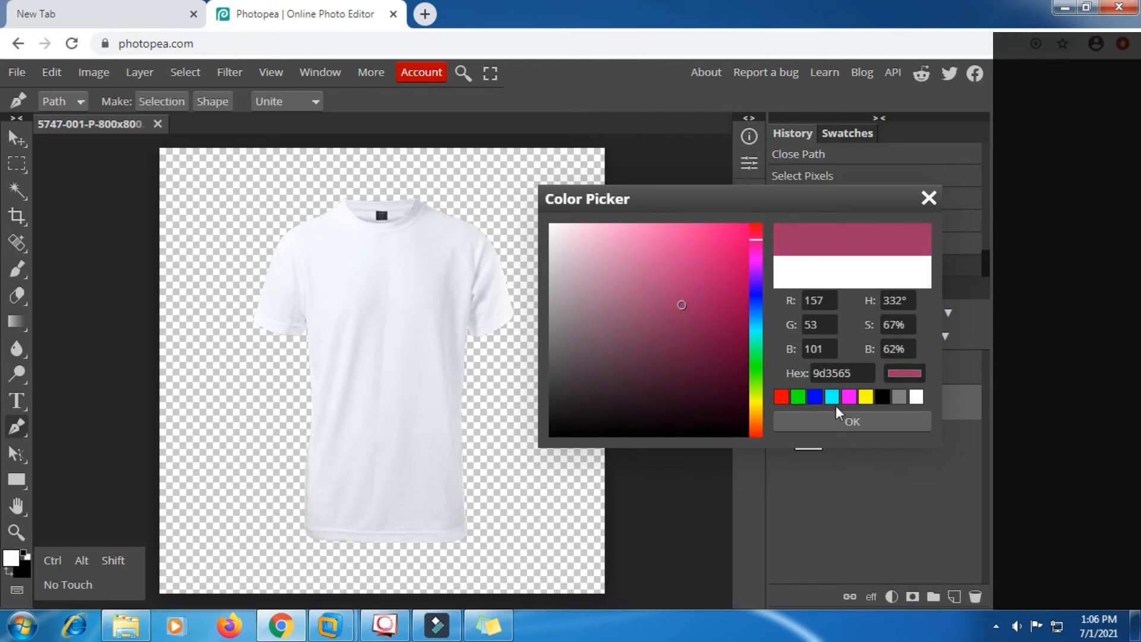
click(841, 423)
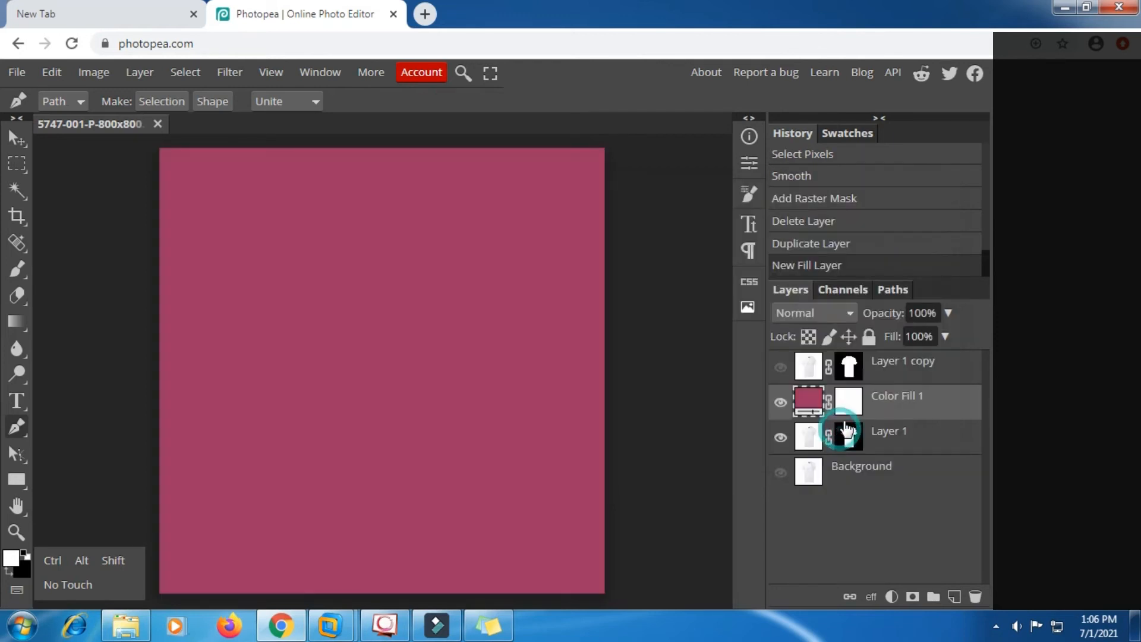
Step: Clip the Color Fill 1 layer to Layer 1 with a clipping mask
double_click(872, 398)
right_click(872, 405)
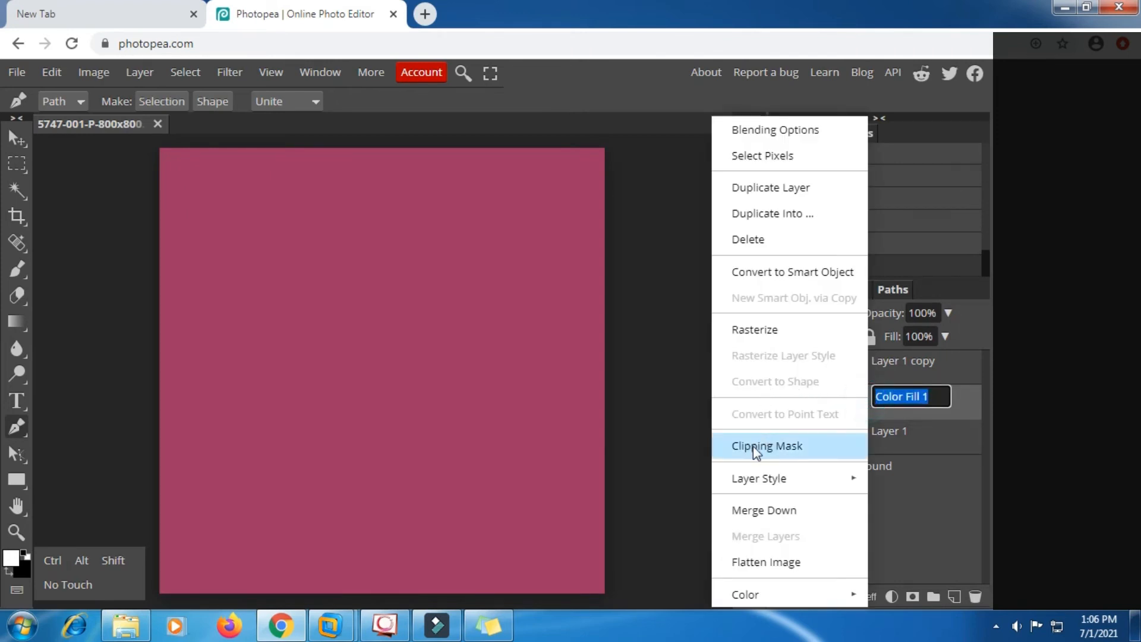
click(774, 446)
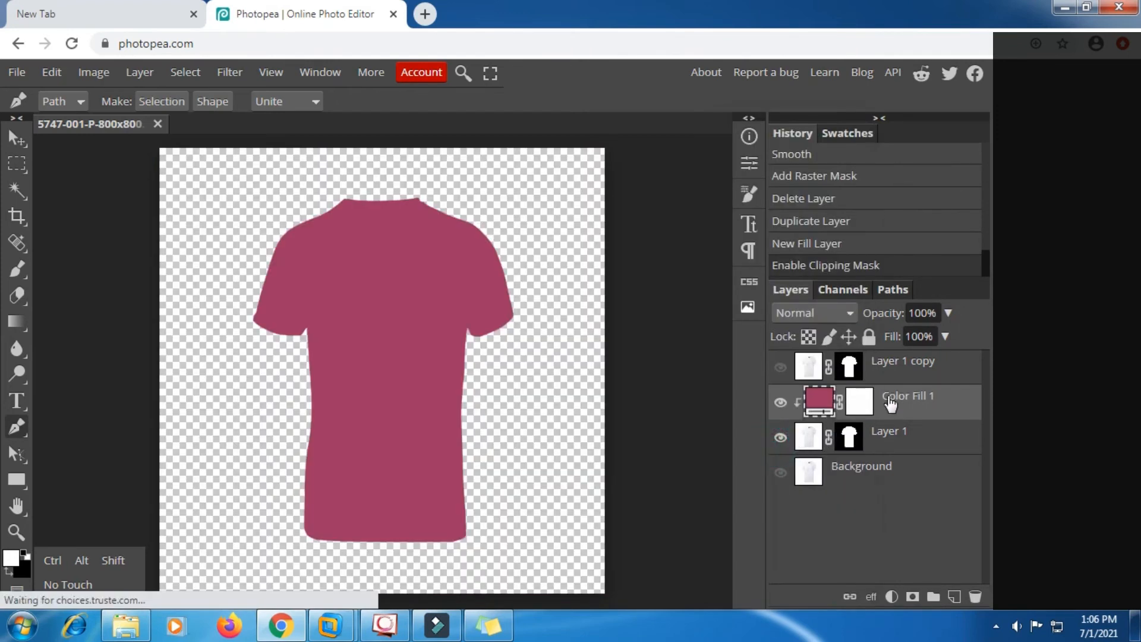
Step: Show Layer 1 copy and set its blend mode to Multiply so the fabric shading overlays the colour
click(781, 367)
click(892, 372)
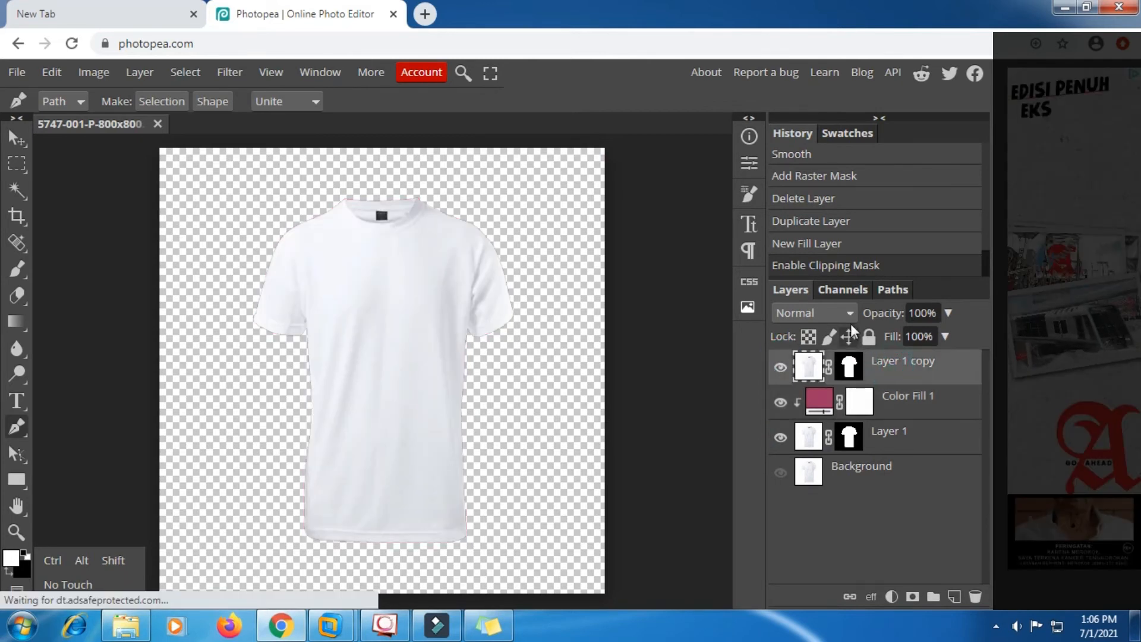
click(845, 314)
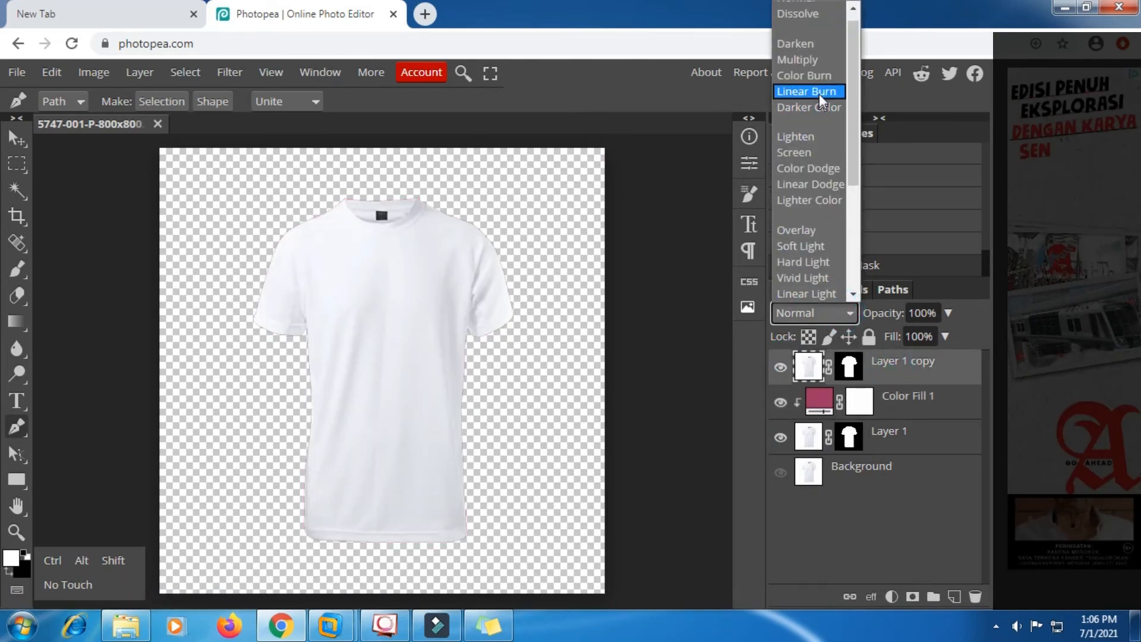
click(819, 62)
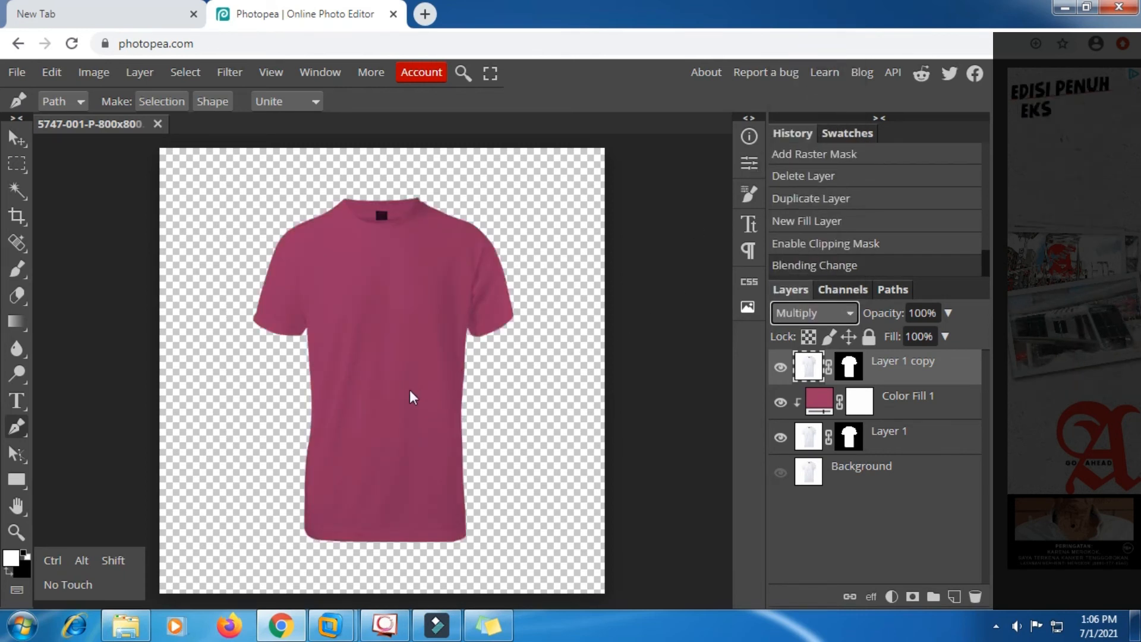
scroll(403, 406, up, 3)
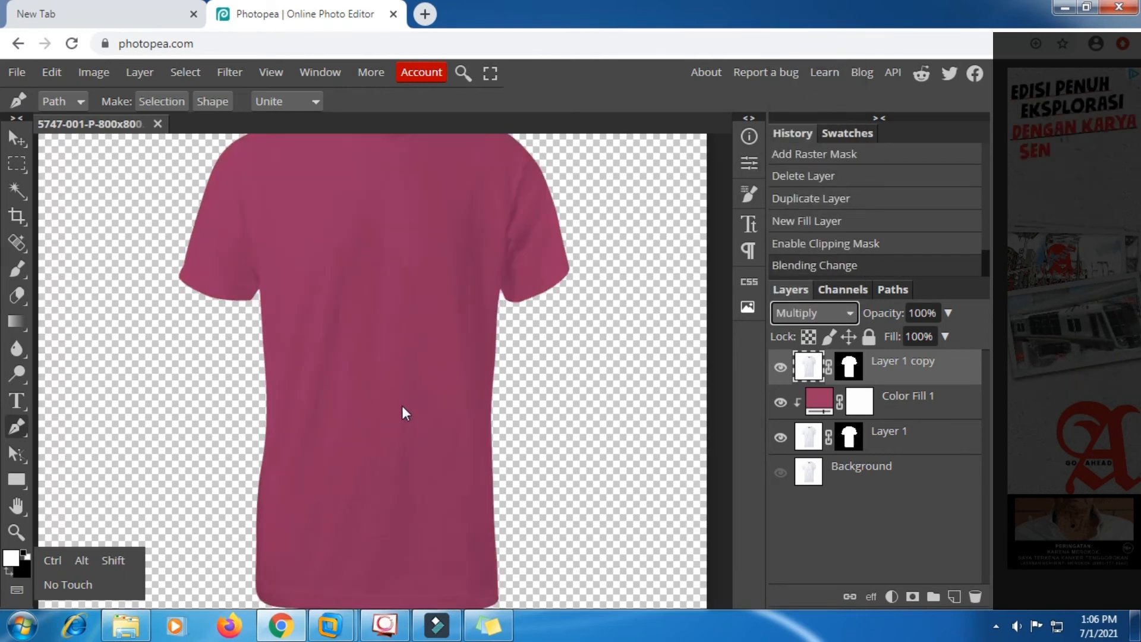
scroll(402, 410, down, 2)
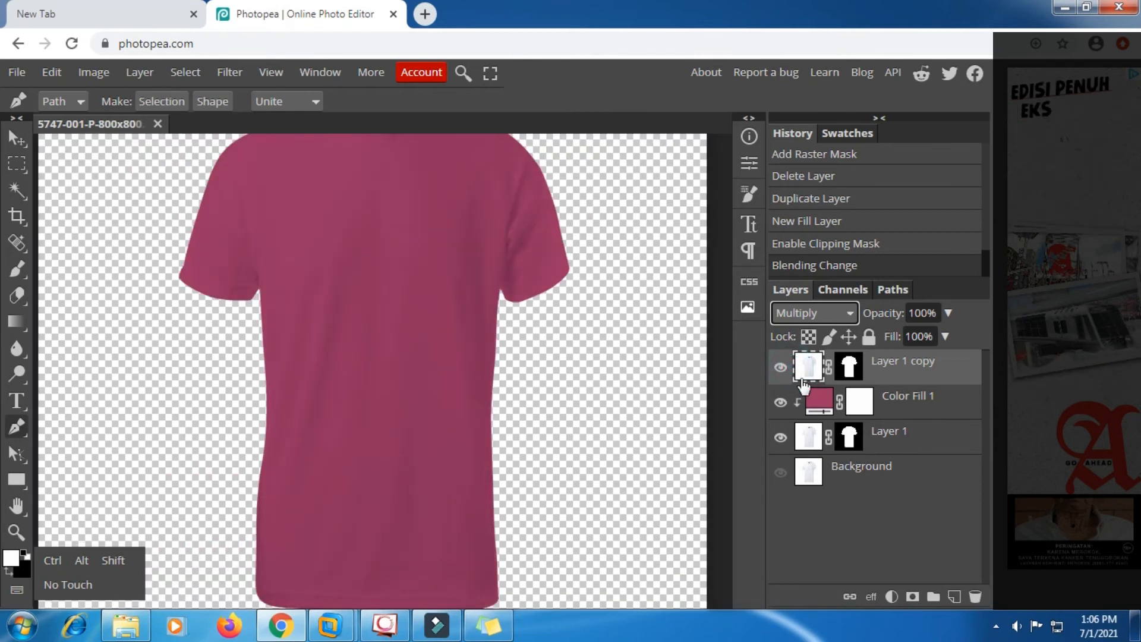
Step: Change the Color Fill 1 layer's colour to orange-brown, hex 925a10
double_click(819, 403)
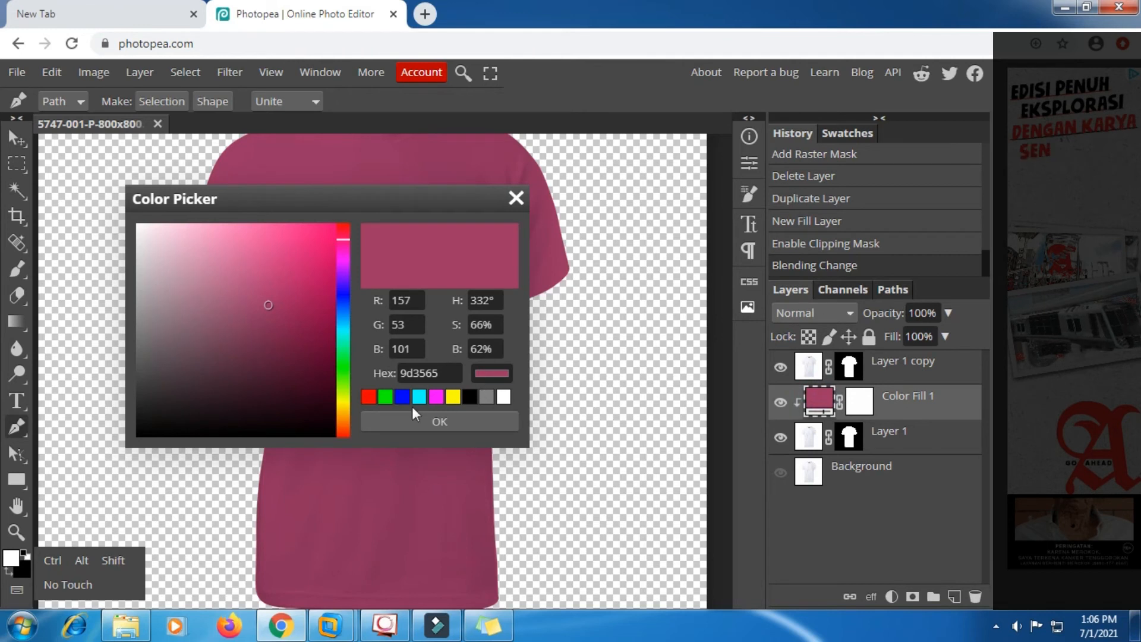
click(301, 328)
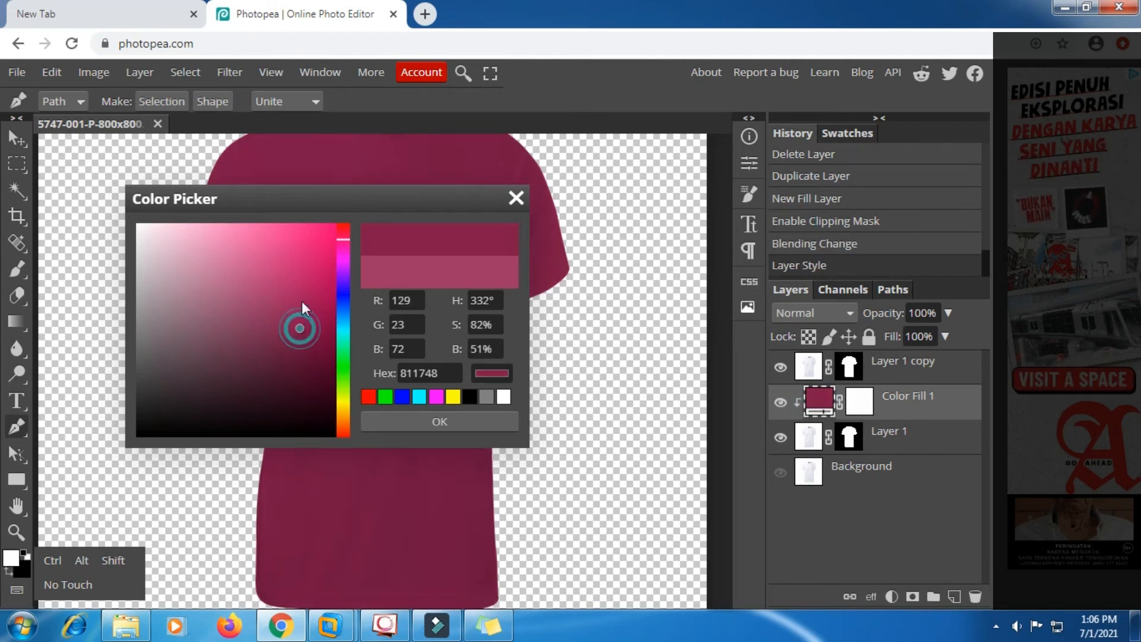
drag(344, 196, 673, 212)
click(644, 316)
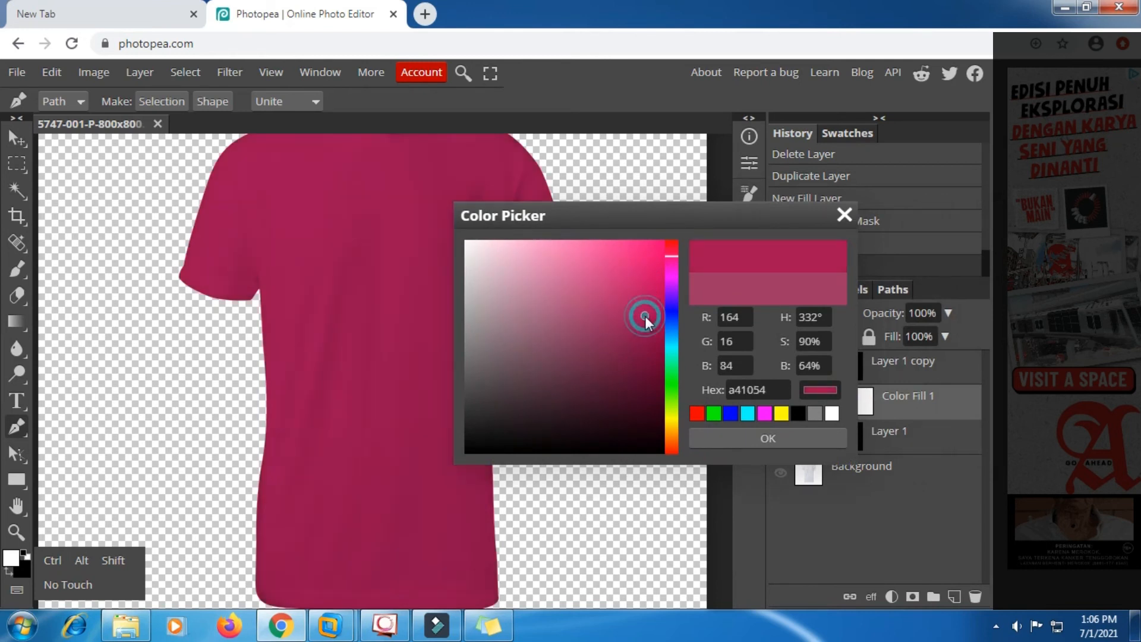
click(643, 331)
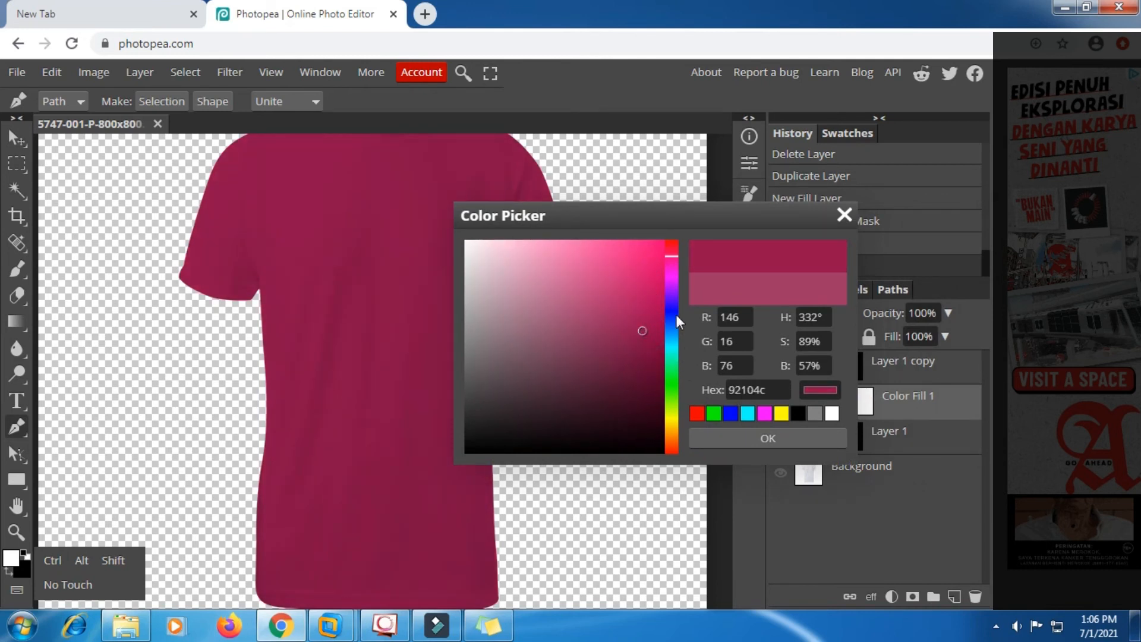
click(673, 290)
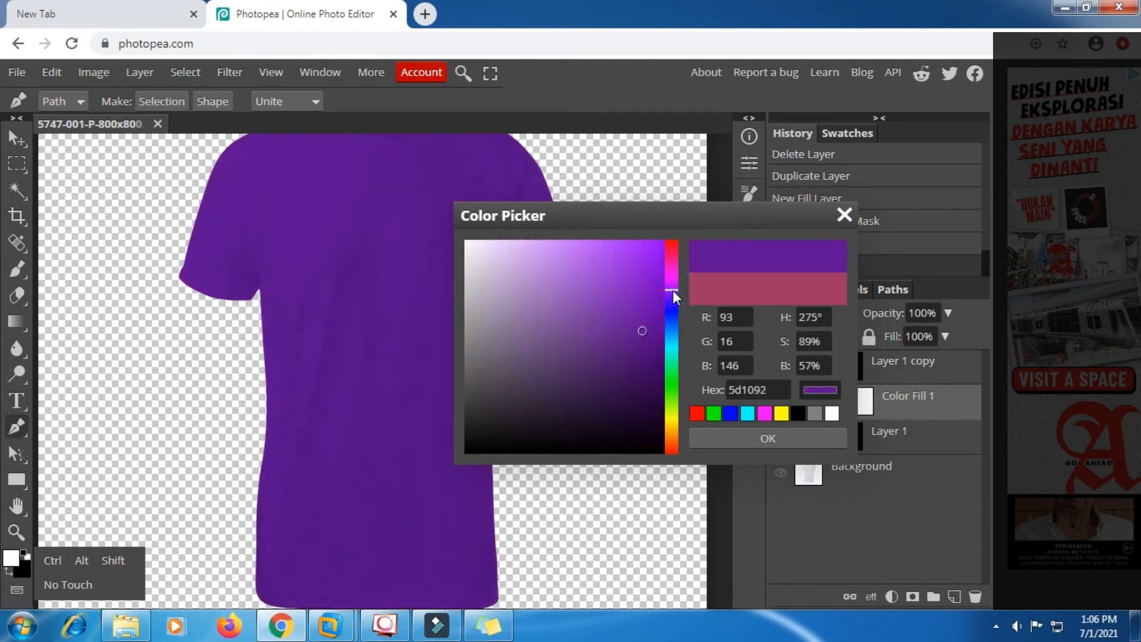
click(673, 429)
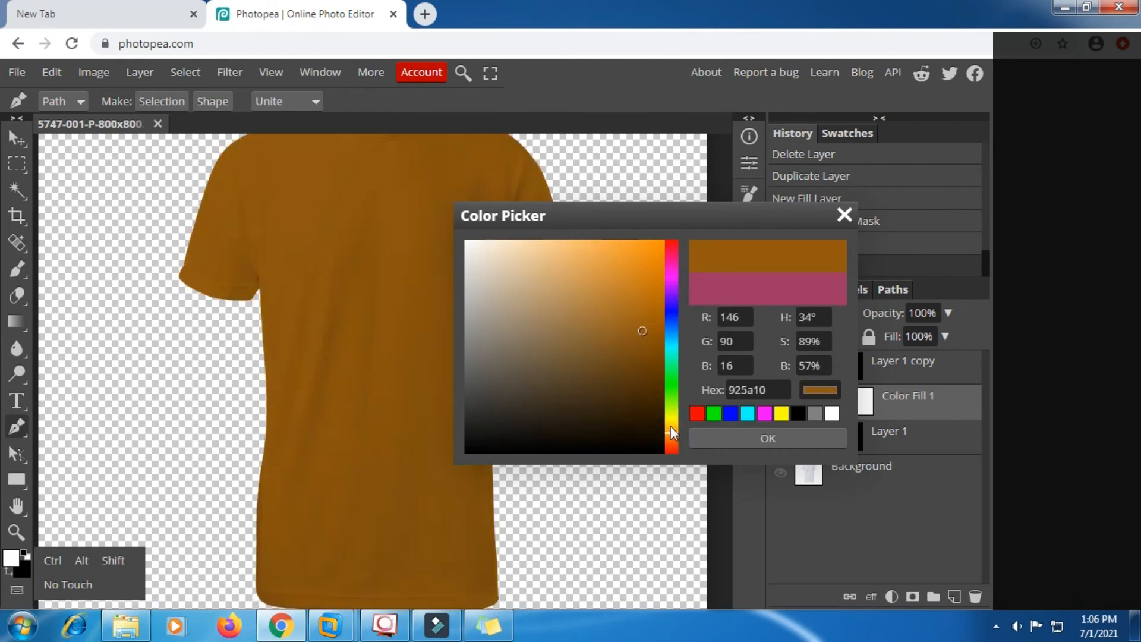
click(746, 437)
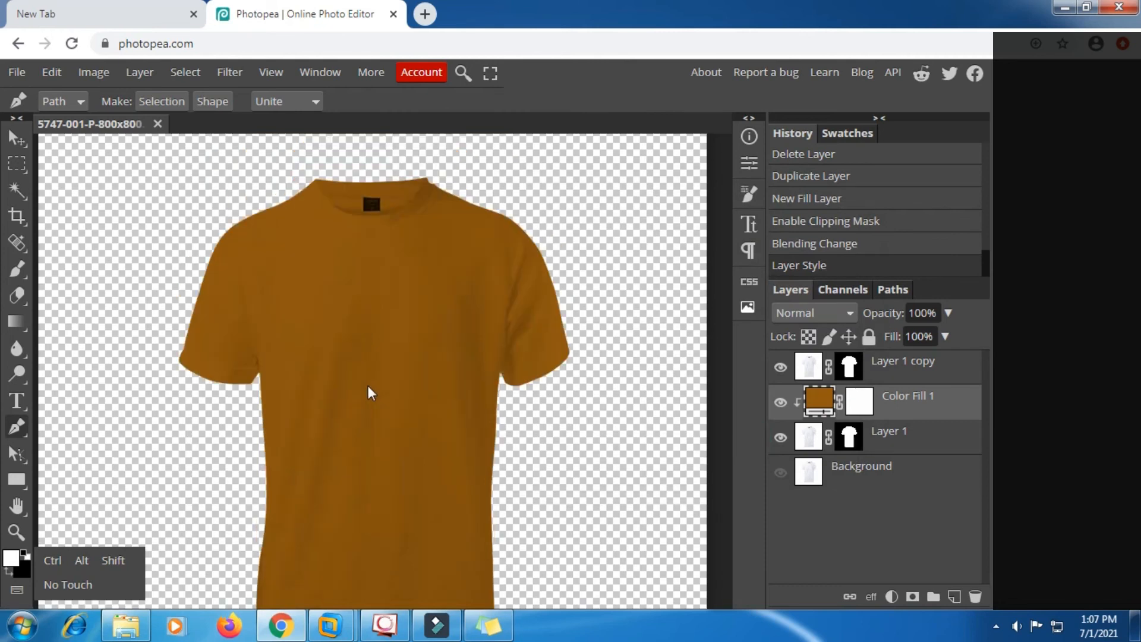
Step: Make the hidden Background layer visible behind the recoloured shirt and check the result
scroll(368, 394, up, 2)
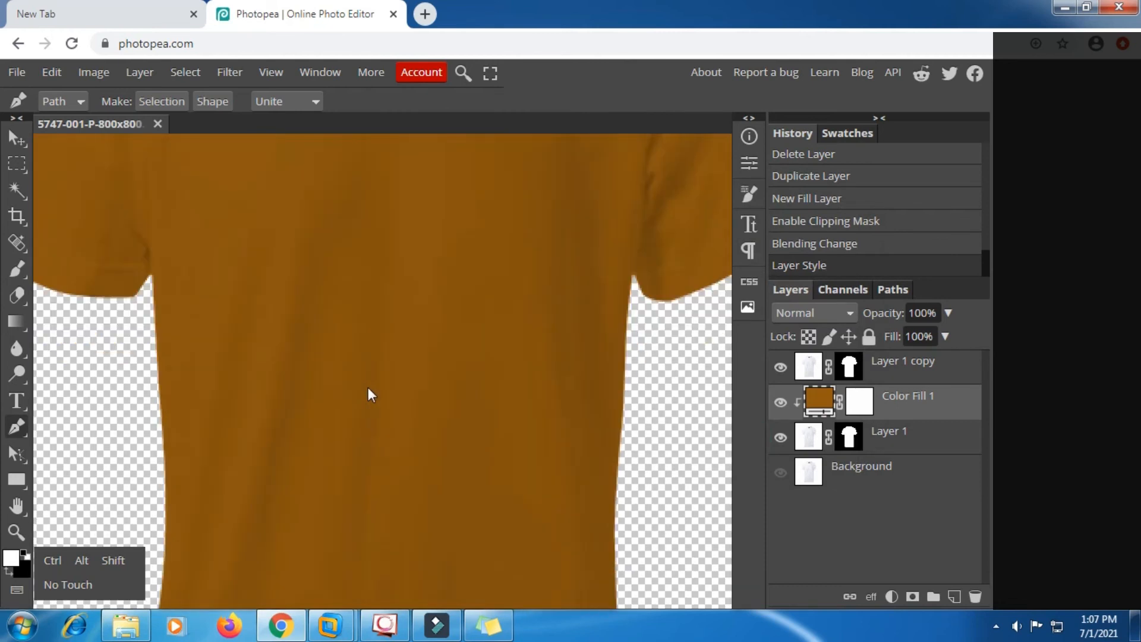
scroll(368, 393, down, 4)
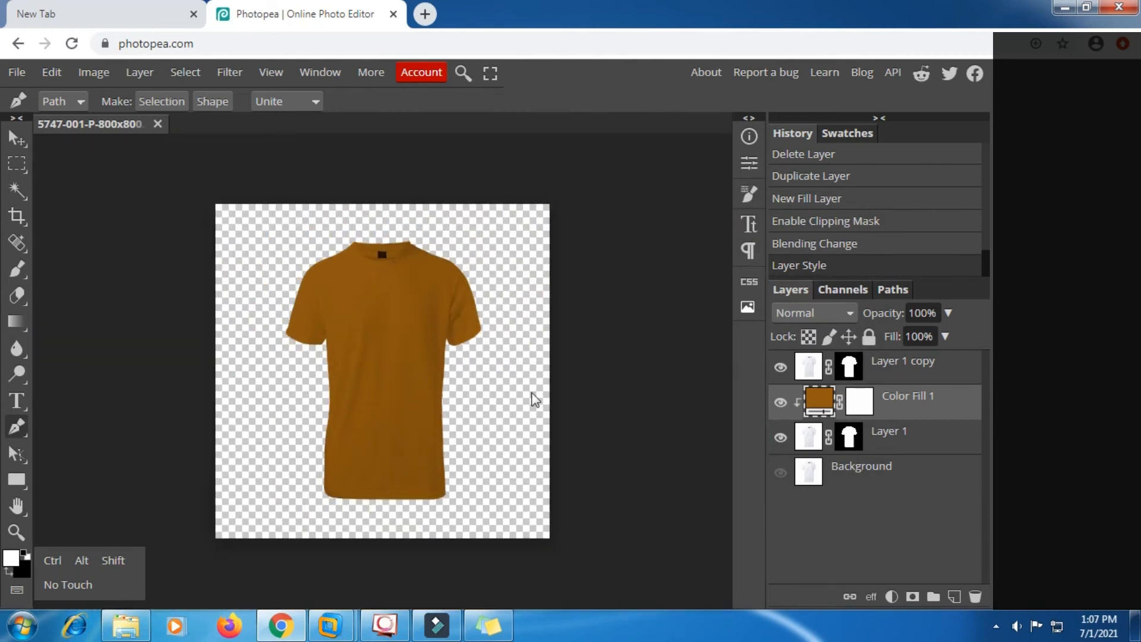
click(782, 473)
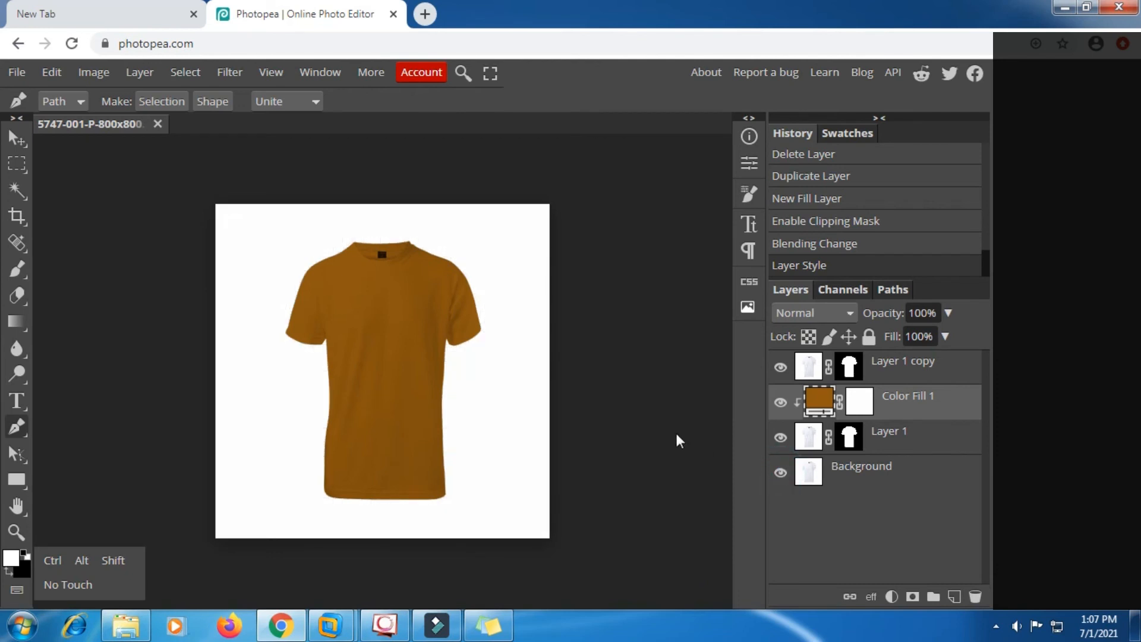
scroll(394, 386, up, 2)
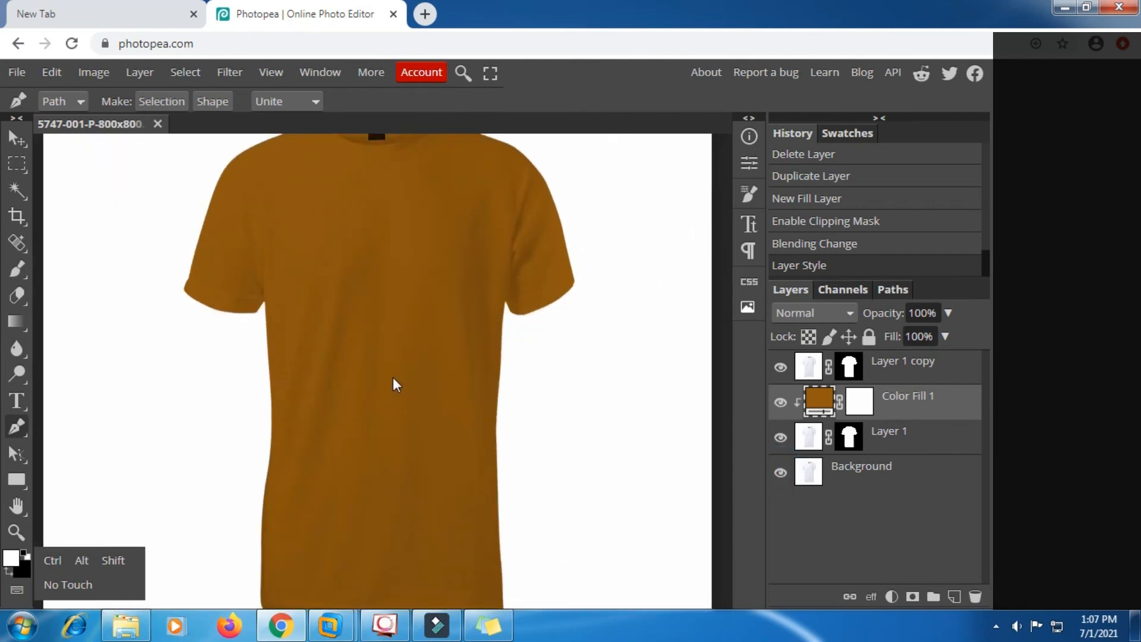
scroll(393, 380, down, 1)
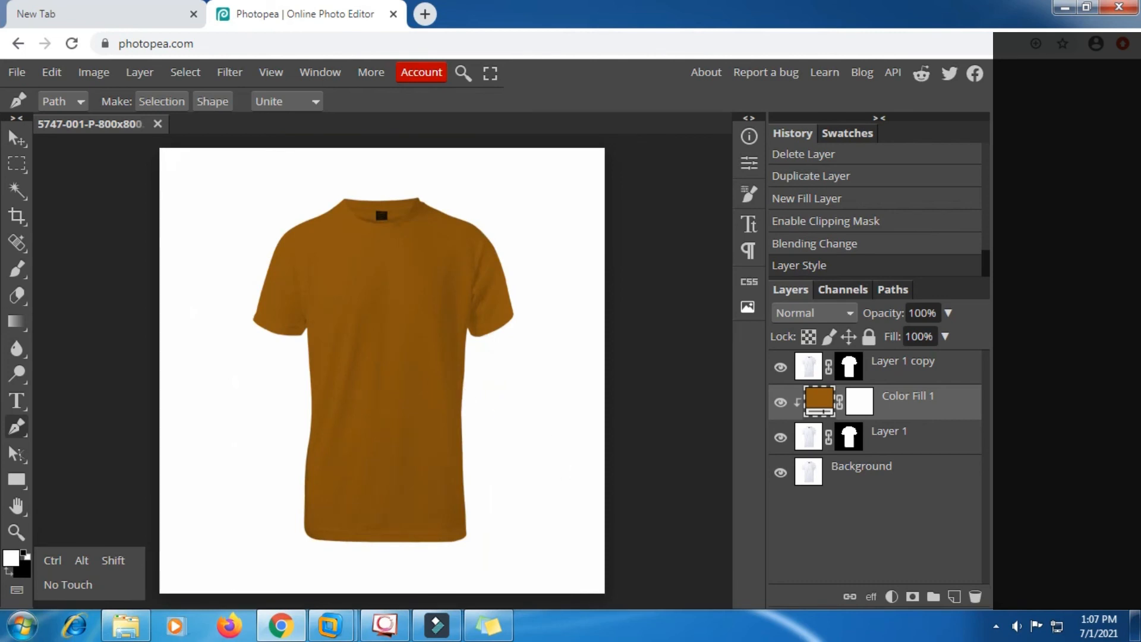
click(25, 605)
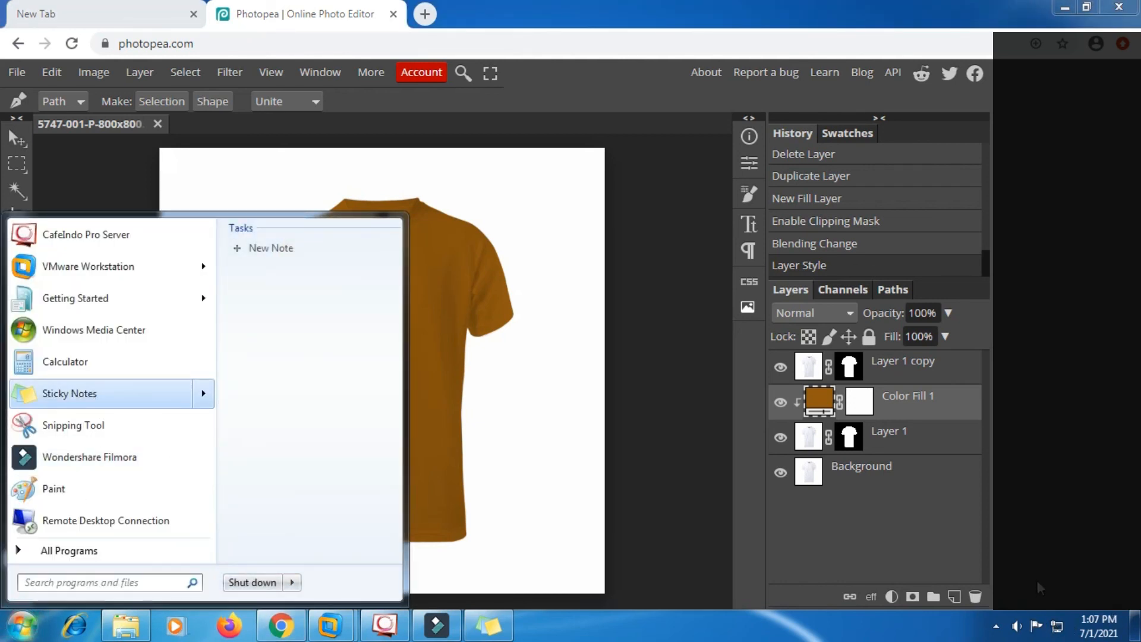
click(1030, 556)
Step: Export the recoloured shirt image as a JPG with the quality raised towards the maximum, and save the file
click(17, 72)
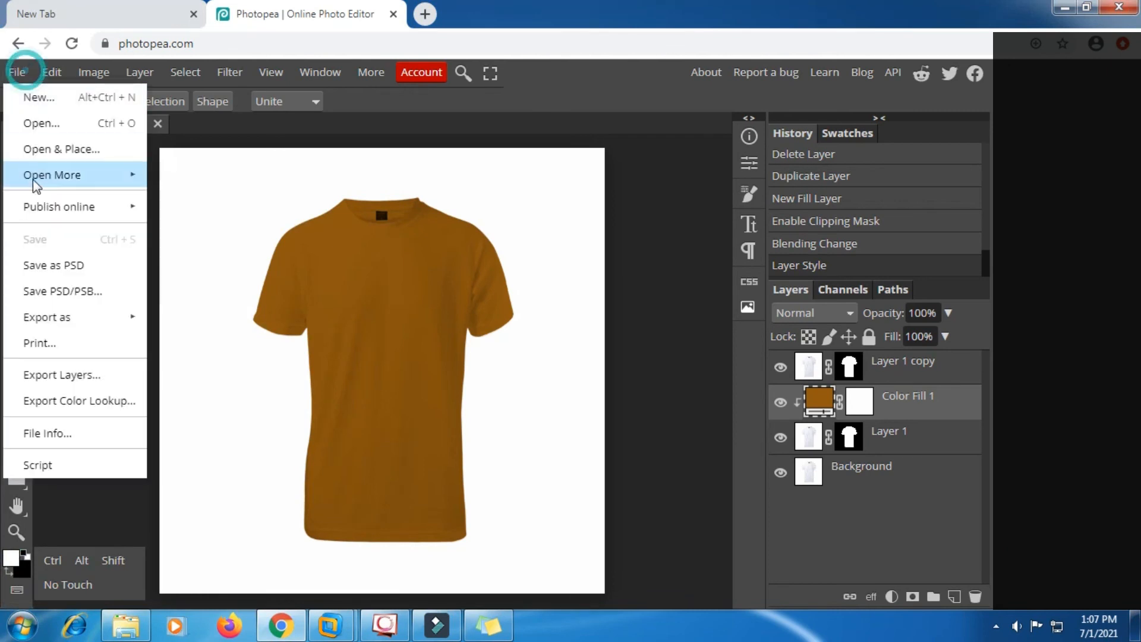
mouse_move(67, 321)
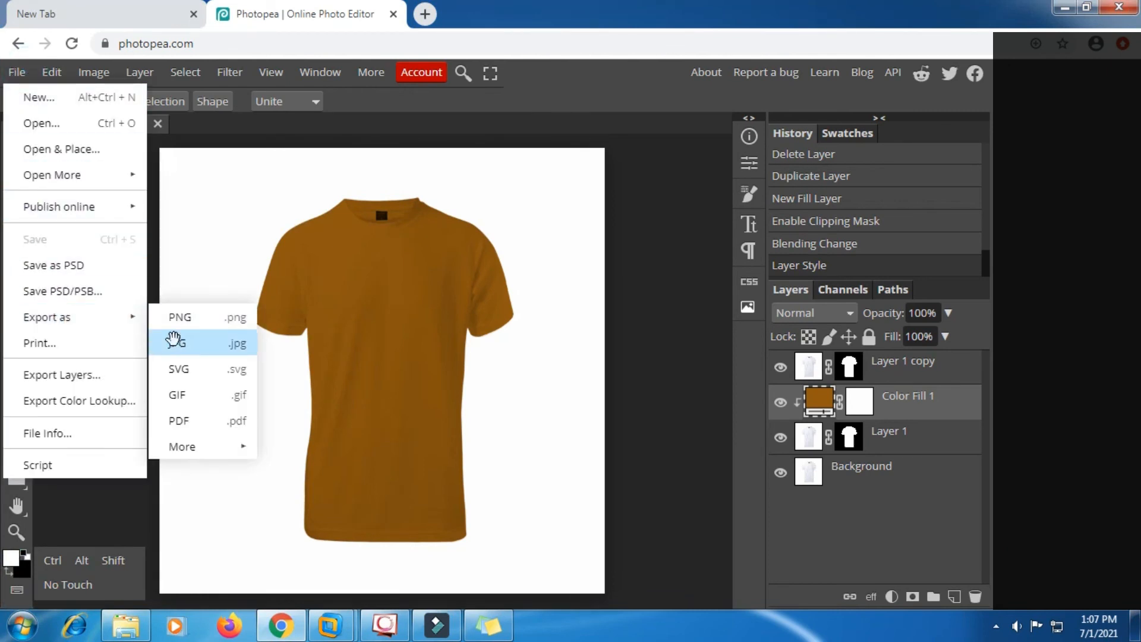
click(174, 343)
drag(684, 238, 732, 241)
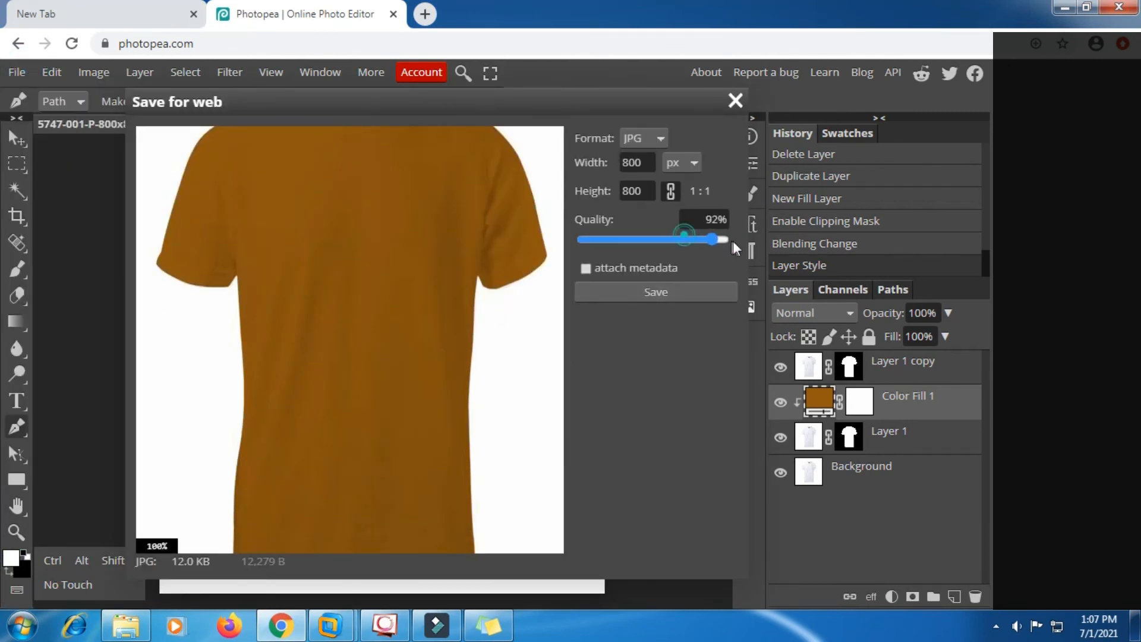
click(665, 293)
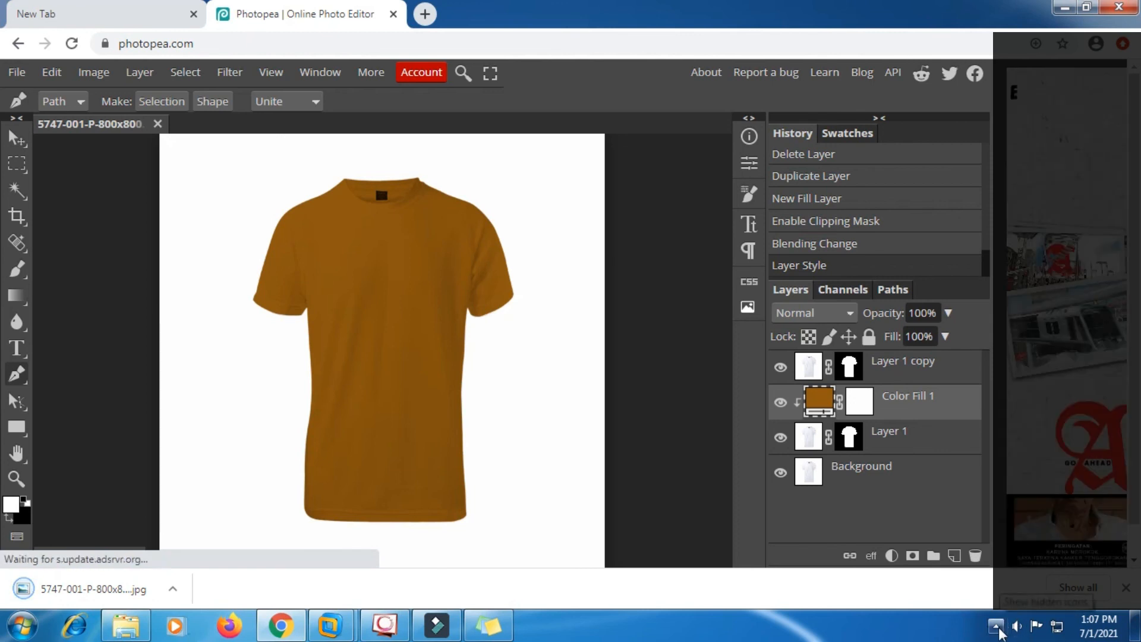
click(996, 626)
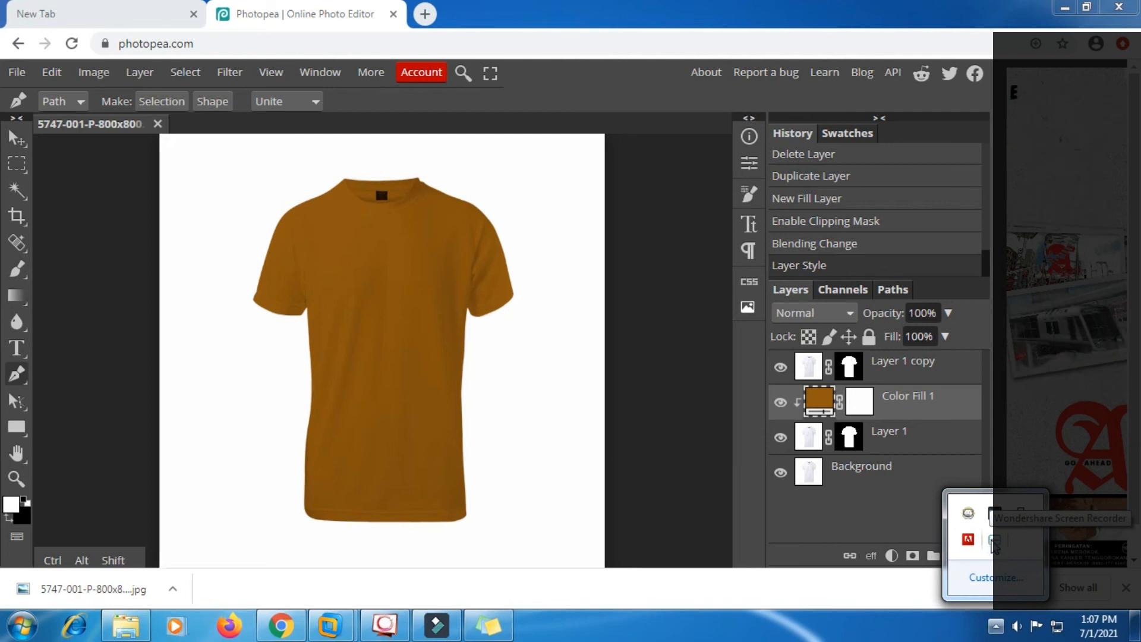
right_click(992, 550)
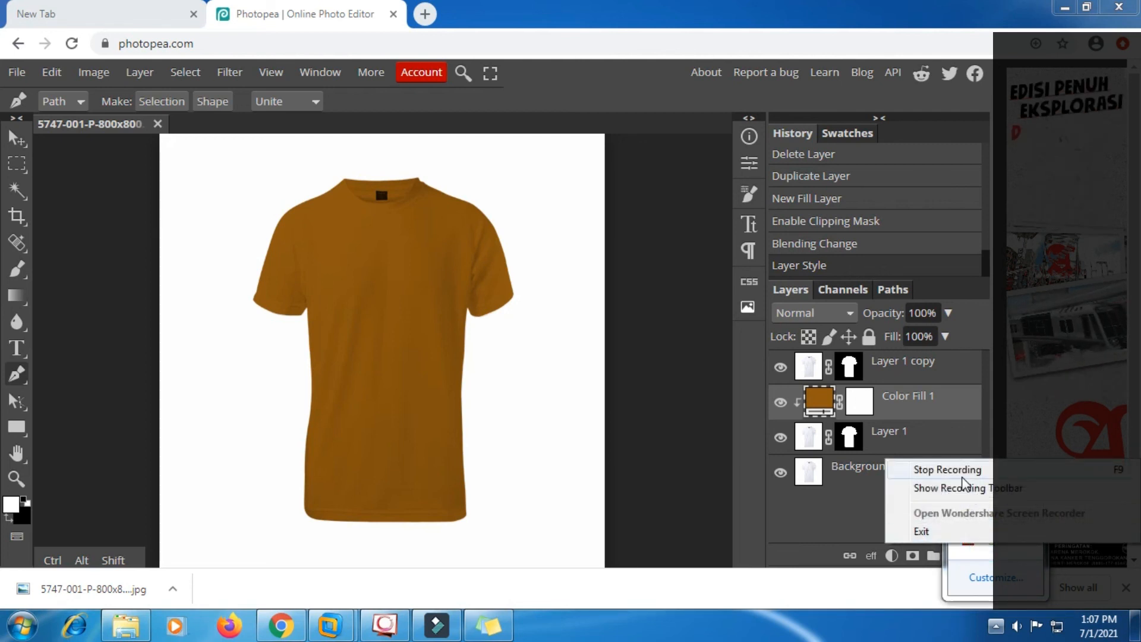